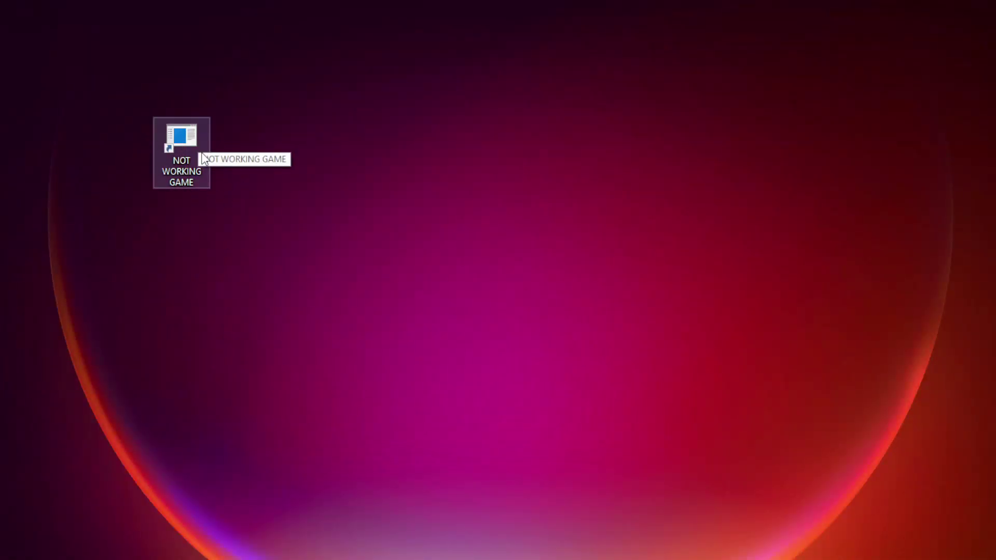
Set the NOT WORKING GAME shortcut to Windows 8 compatibility, fullscreen optimizations off, run as administrator.
right_click(202, 154)
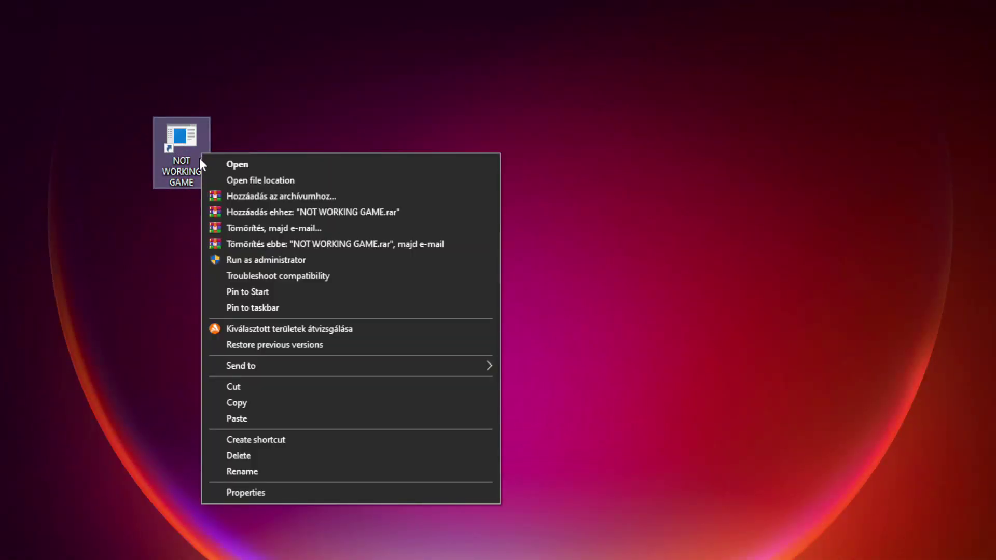
left_click(366, 491)
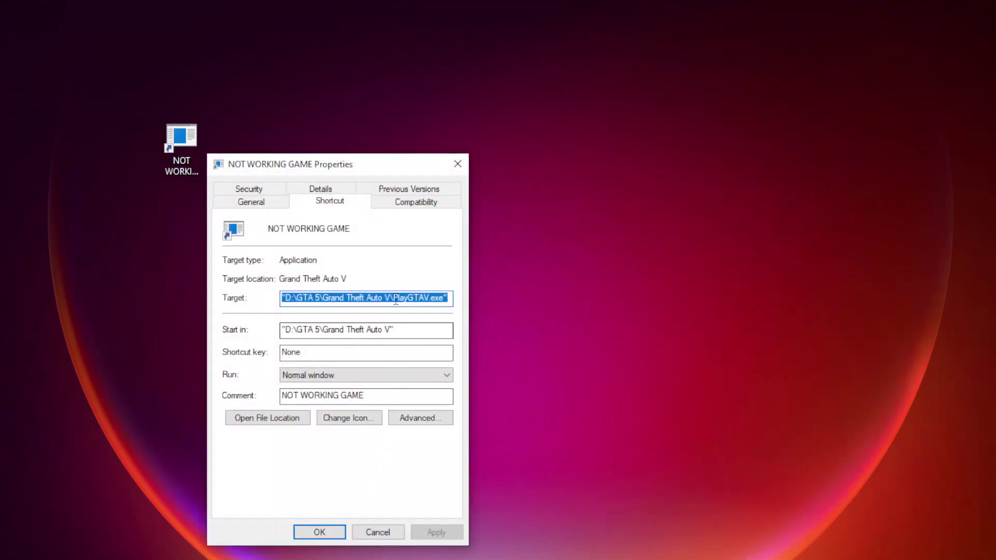
mouse_move(380, 172)
left_mouse_down()
mouse_move(494, 107)
mouse_move(530, 98)
left_mouse_up()
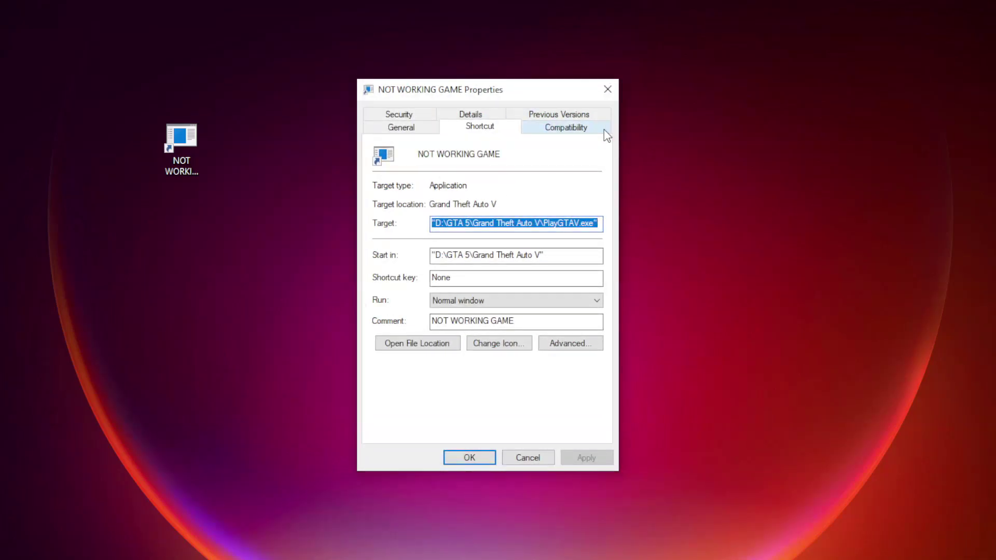
left_click(571, 136)
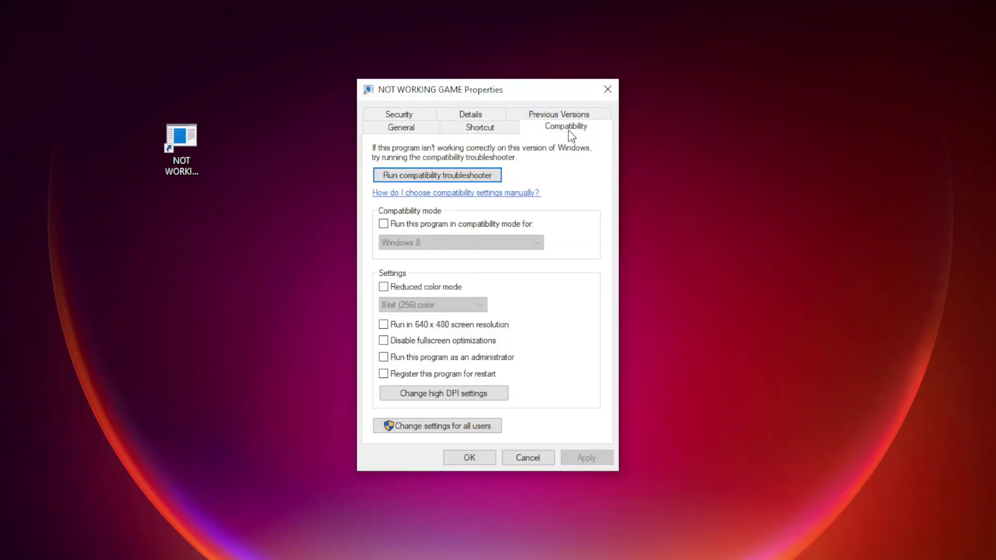
left_click(395, 223)
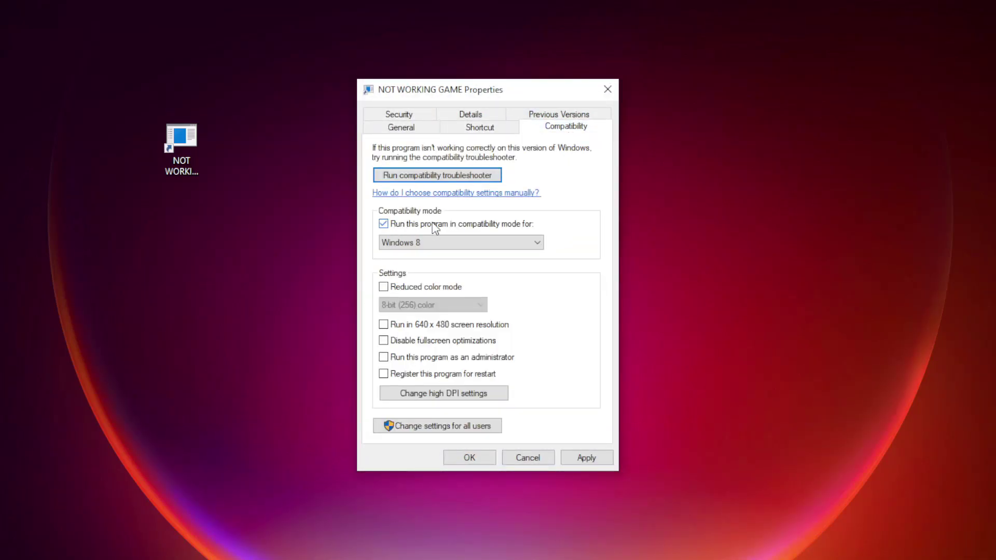
left_click(441, 243)
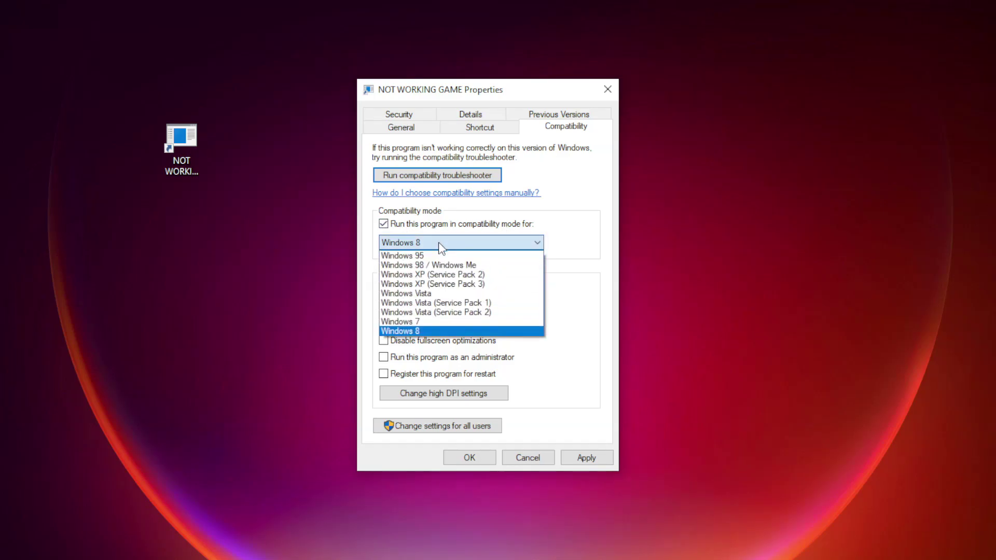
left_click(431, 331)
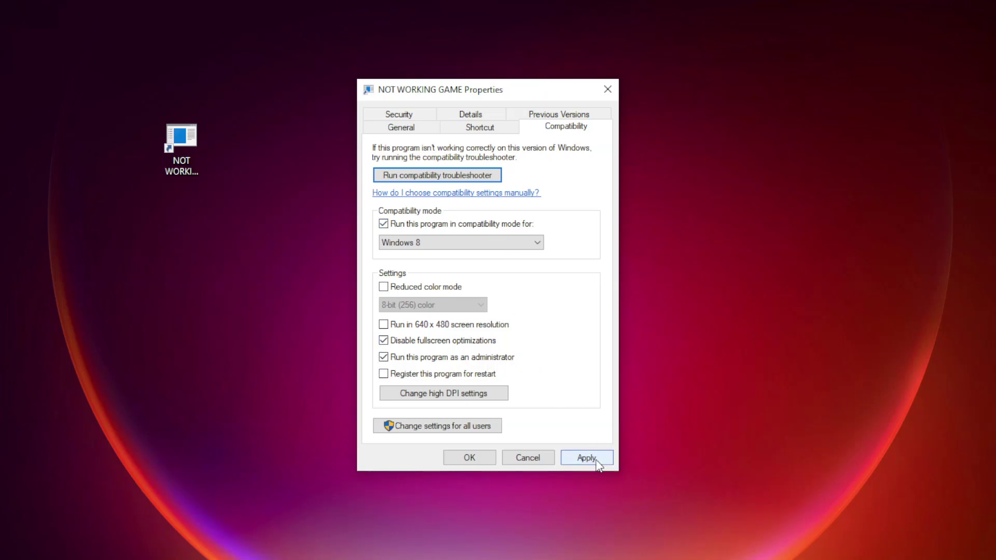
left_click(474, 461)
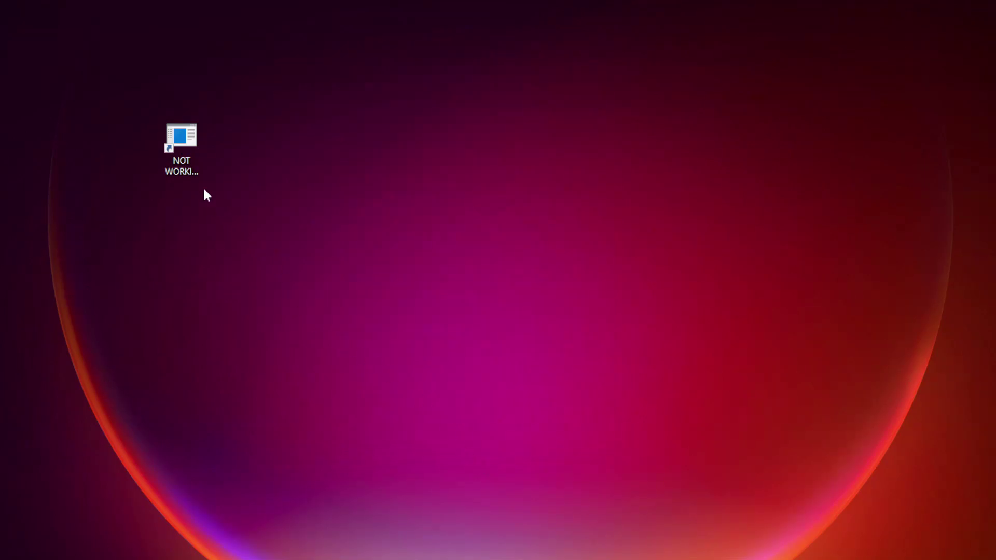
Test-launch the game shortcut, then open Device Manager by searching 'device manager'.
double_click(186, 154)
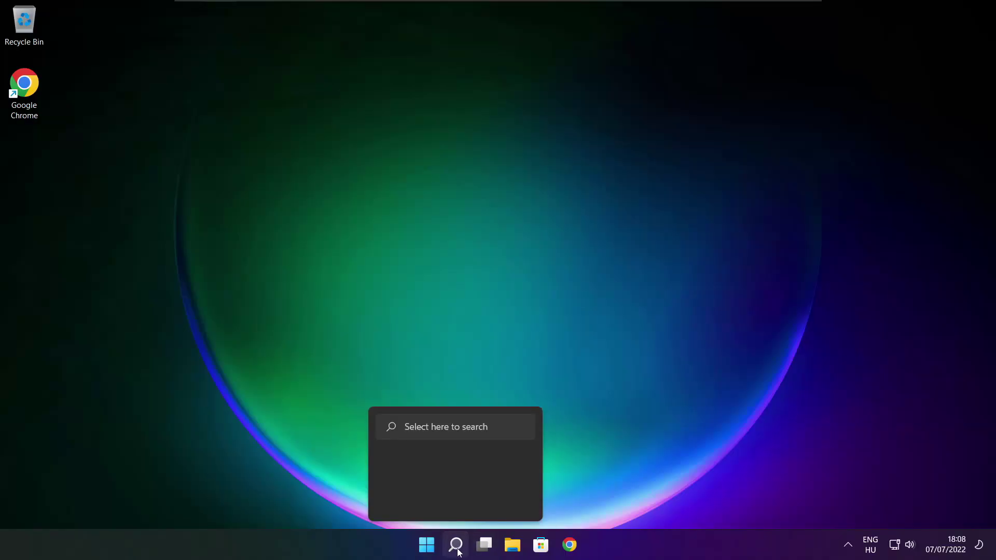
left_click(456, 544)
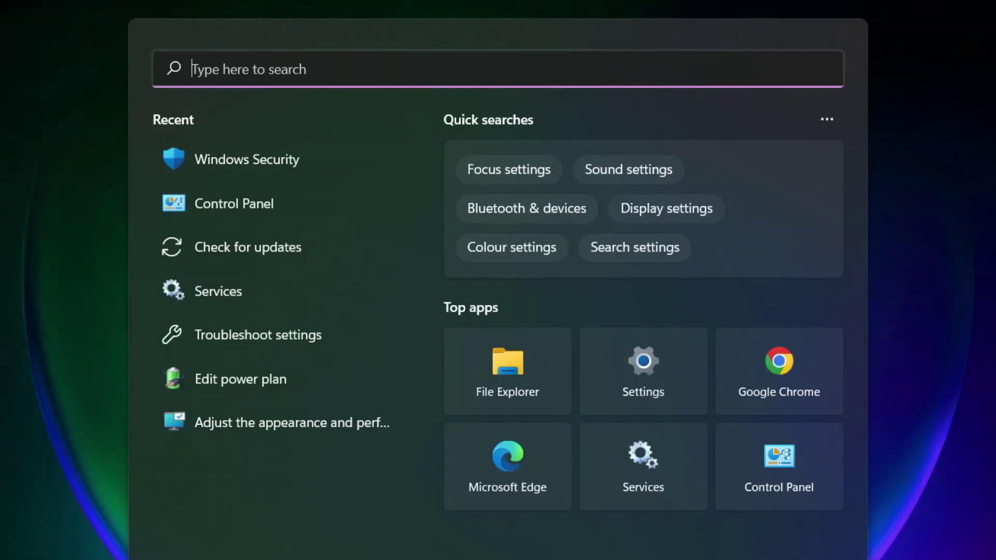
type("device")
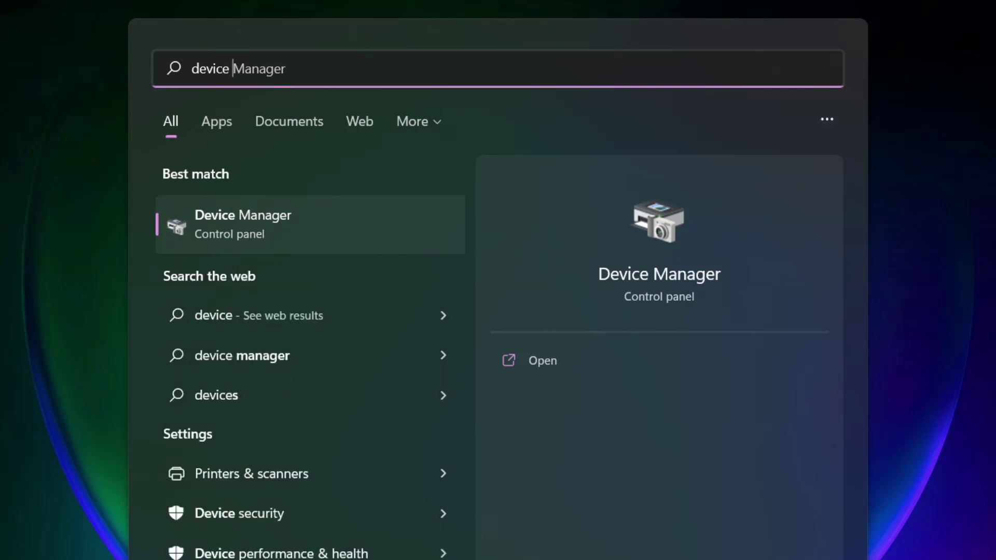
type(" manag")
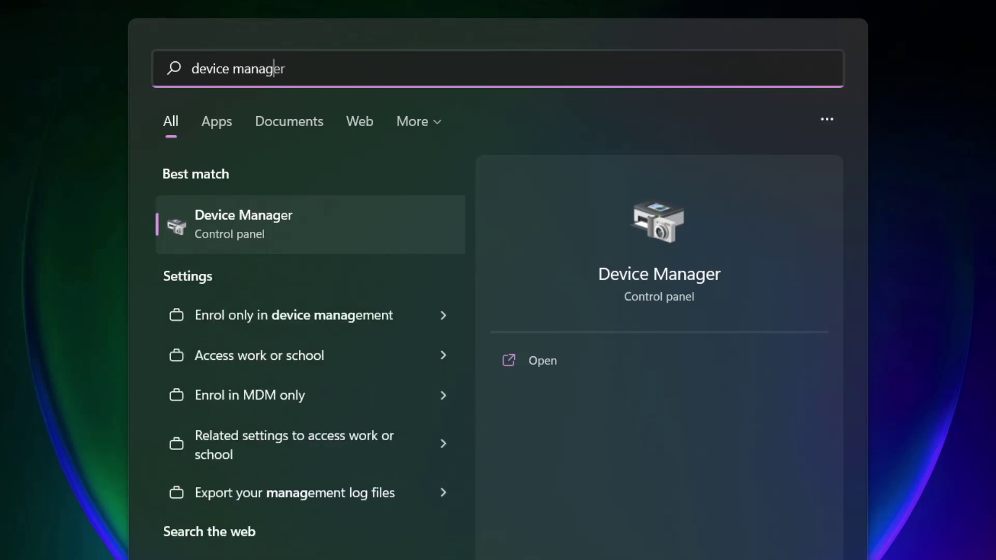
type("er")
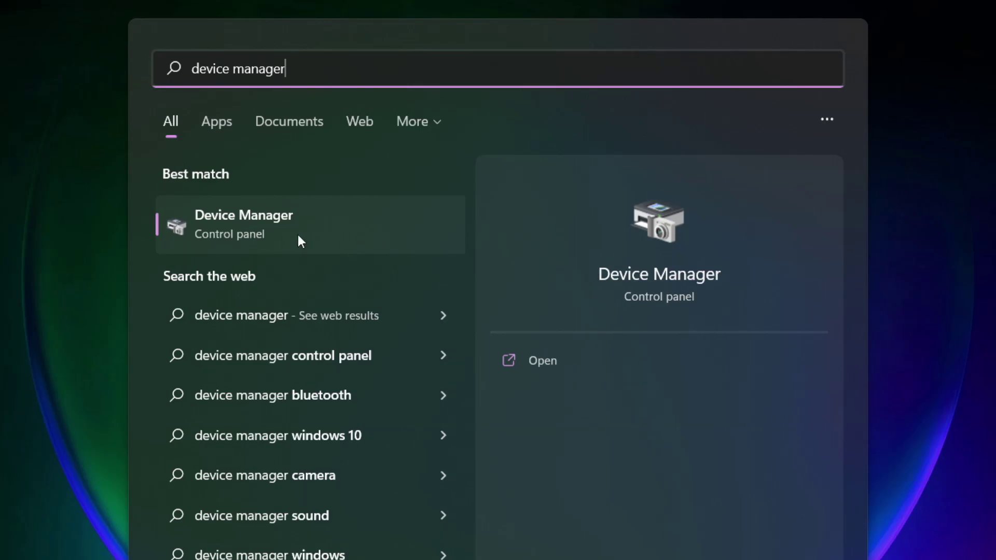
left_click(366, 227)
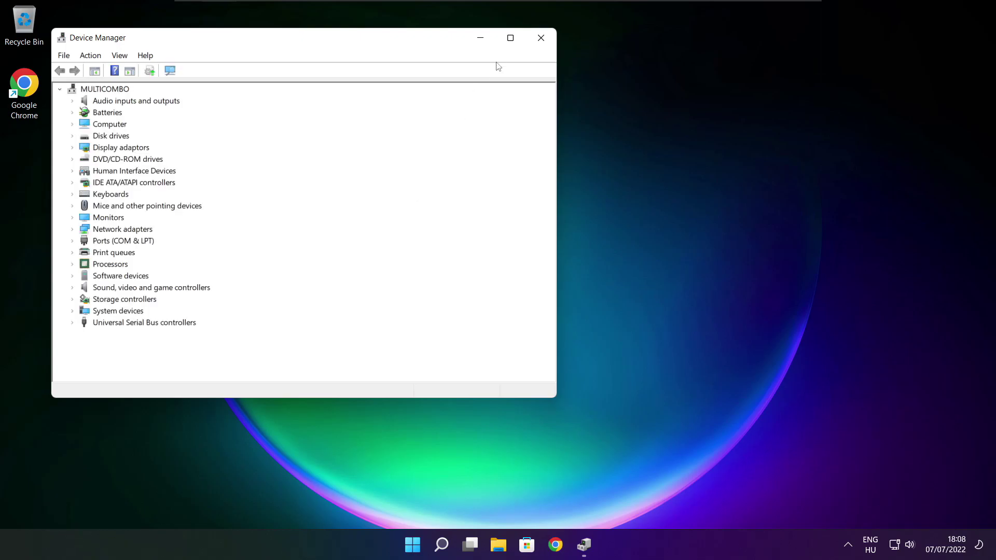
Auto-search for a VMware SVGA 3D display driver update; the best driver is already installed.
left_click(510, 41)
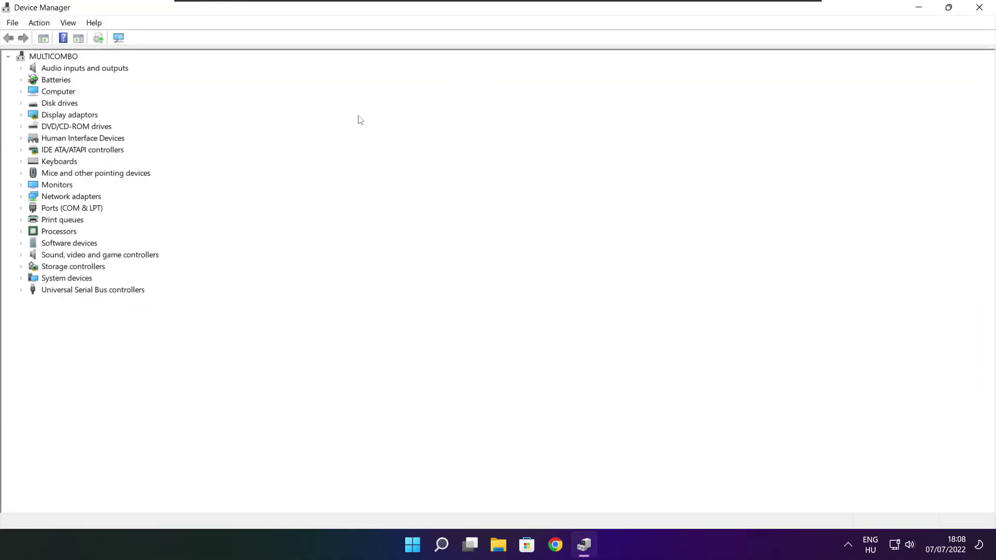
left_click(57, 114)
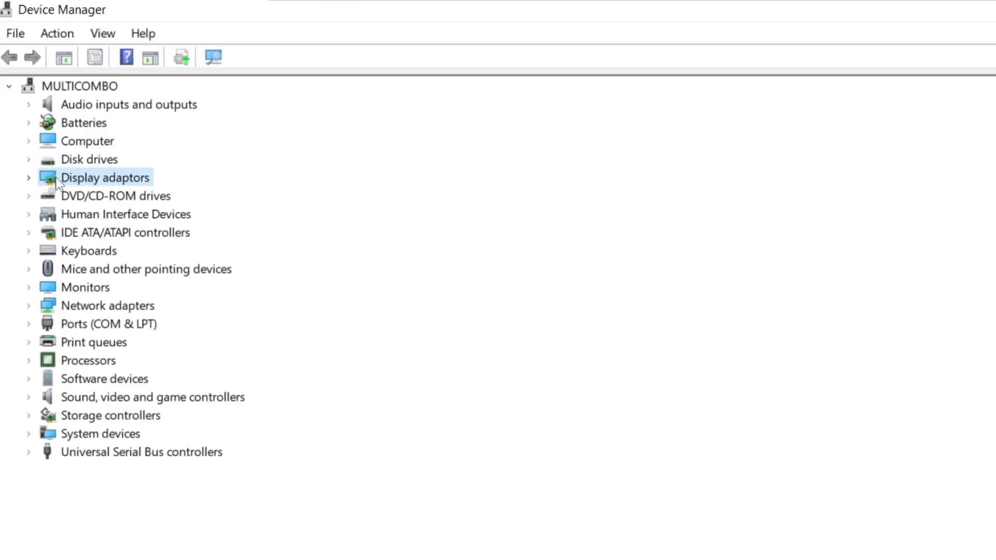
left_click(29, 178)
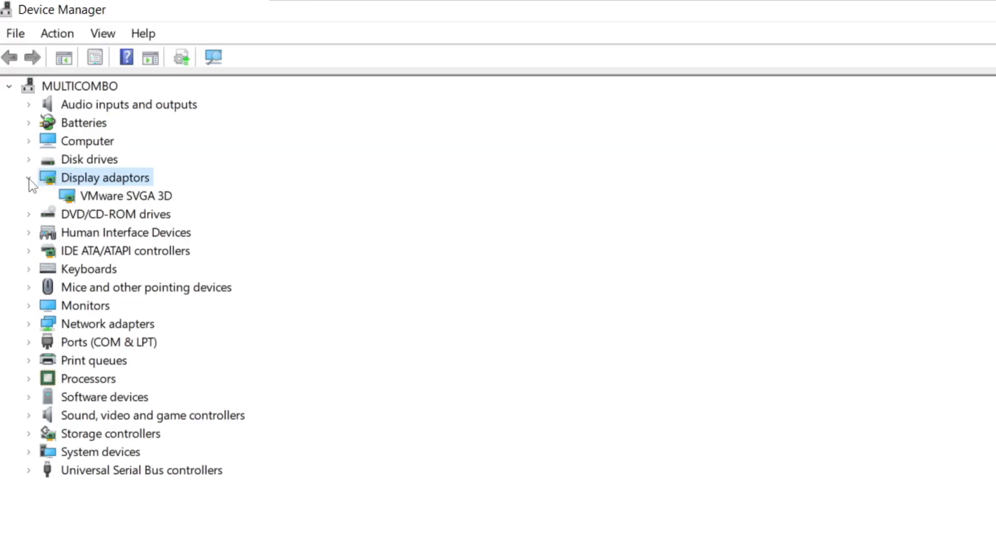
left_click(145, 199)
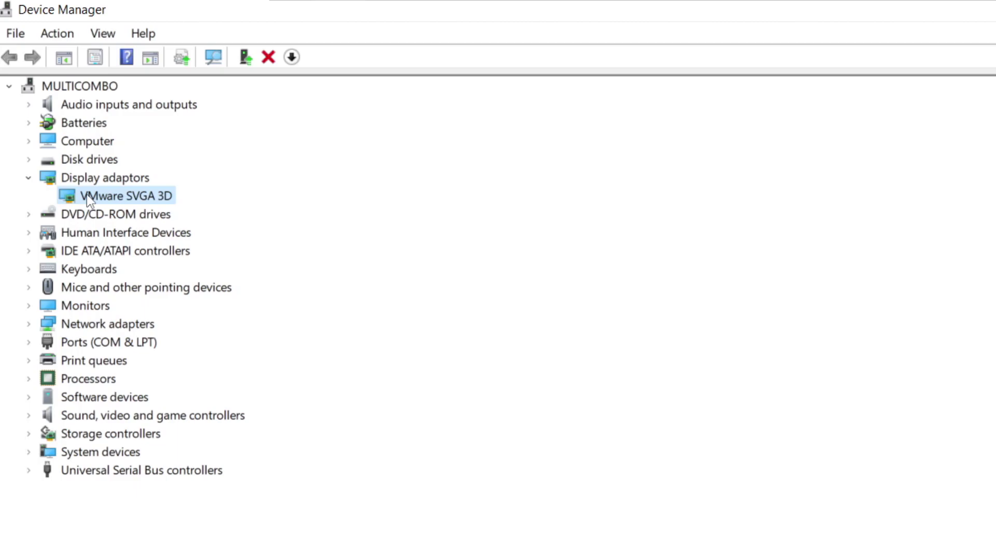
right_click(109, 200)
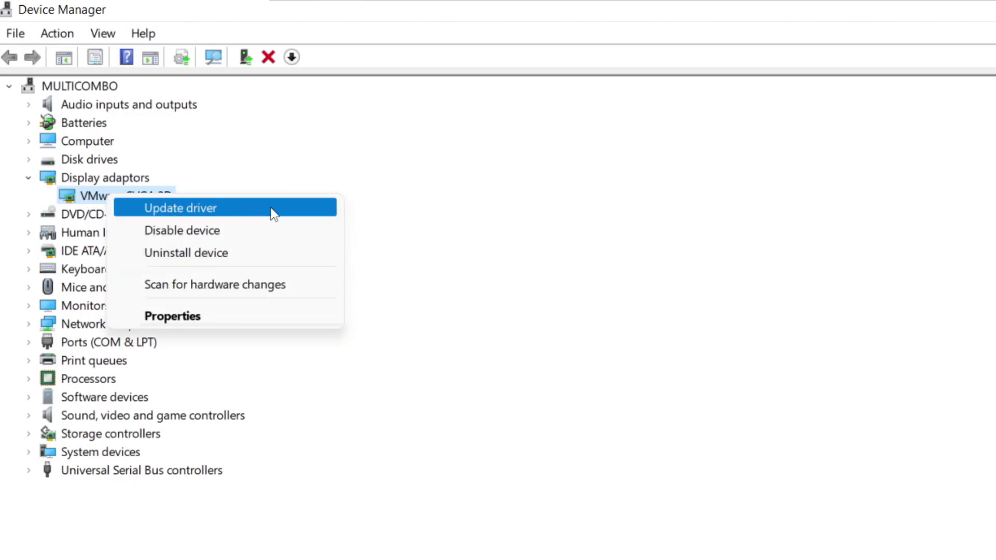
left_click(222, 209)
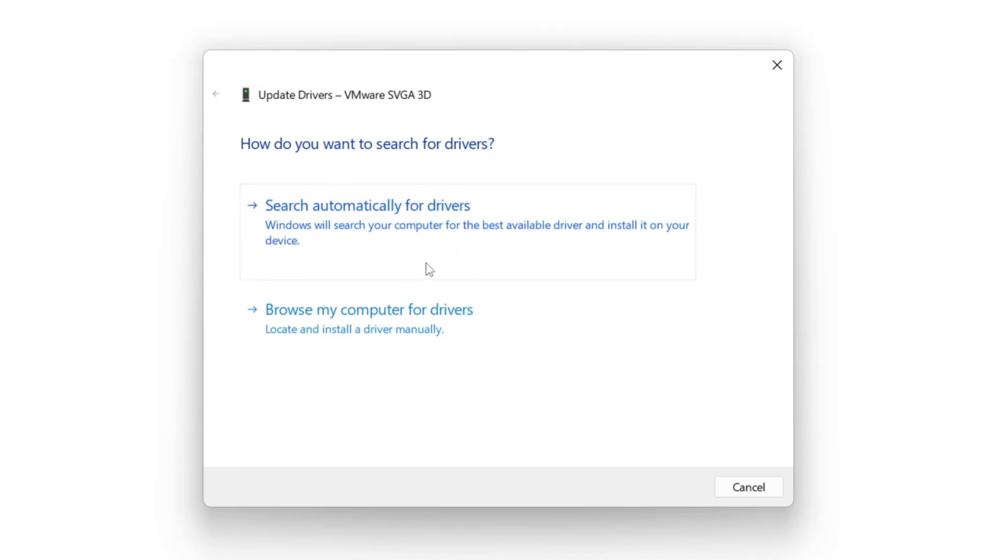
left_click(436, 229)
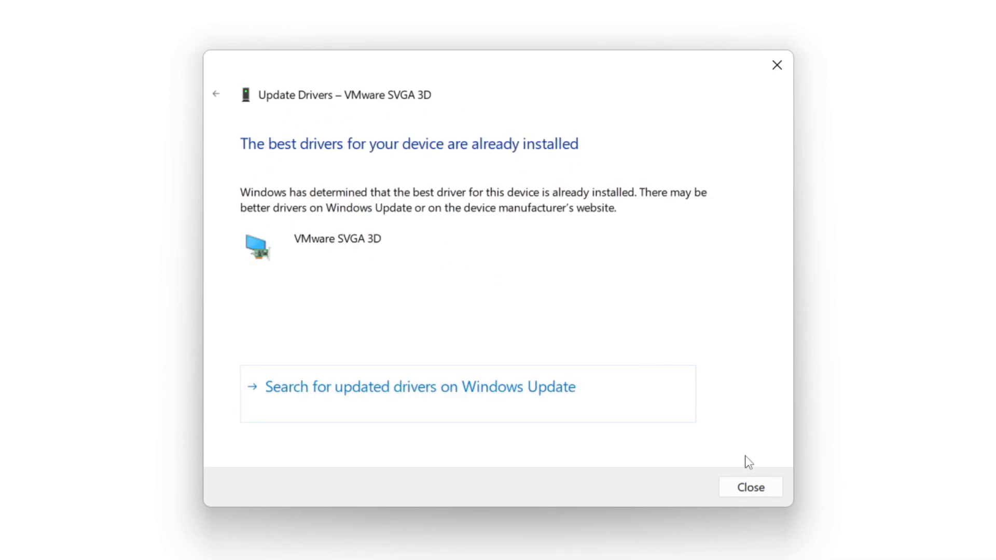
left_click(748, 487)
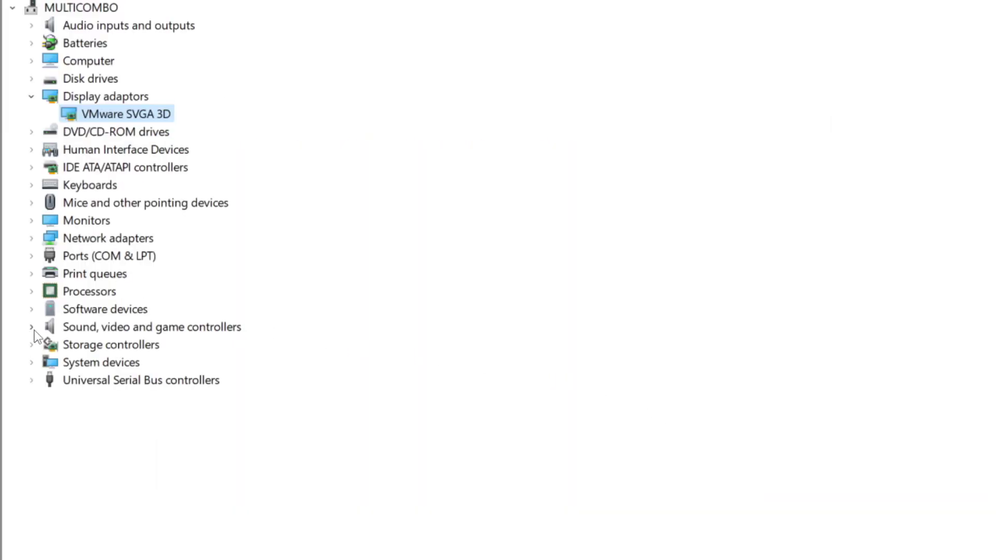
Auto-search for a High Definition Audio Device driver update under Sound, video and game controllers.
left_click(66, 330)
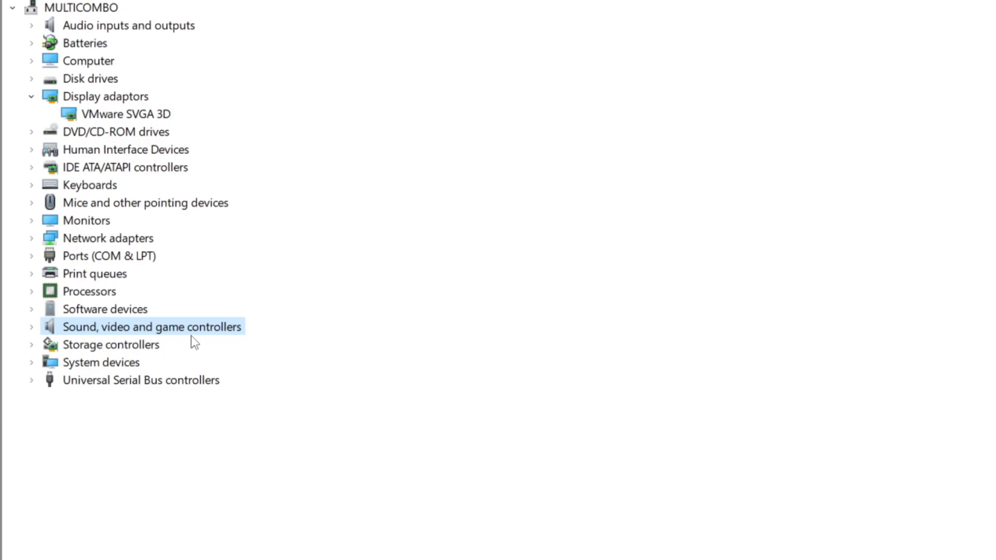
left_click(31, 328)
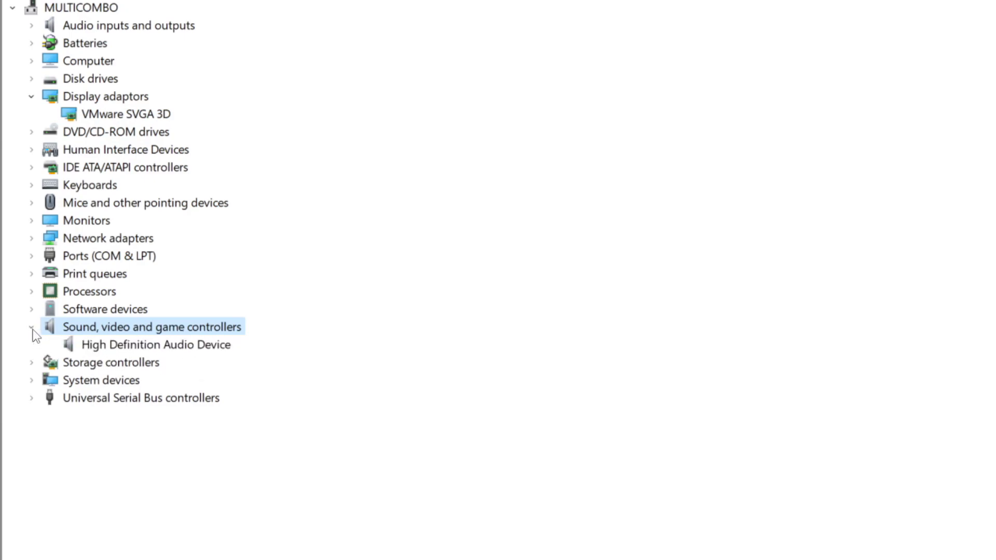
left_click(146, 348)
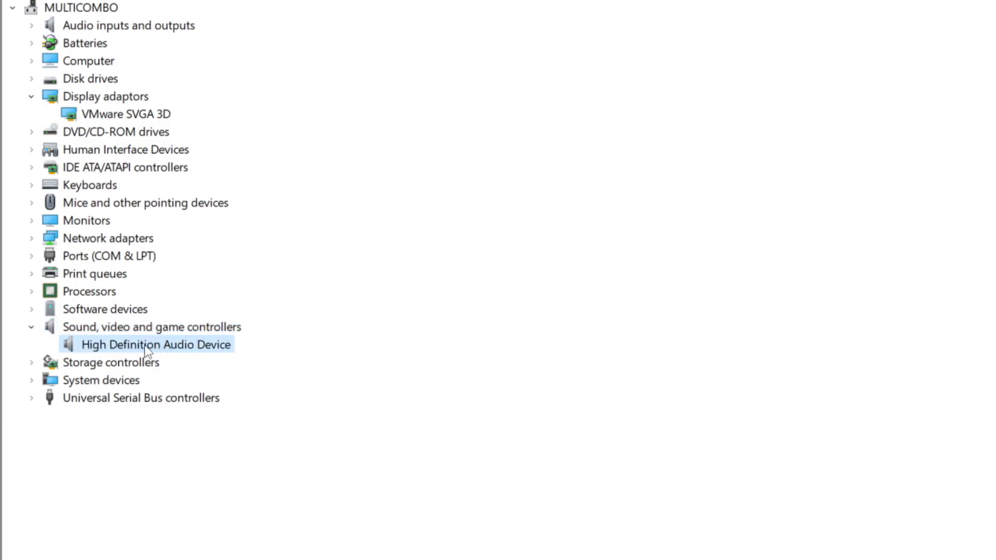
right_click(147, 350)
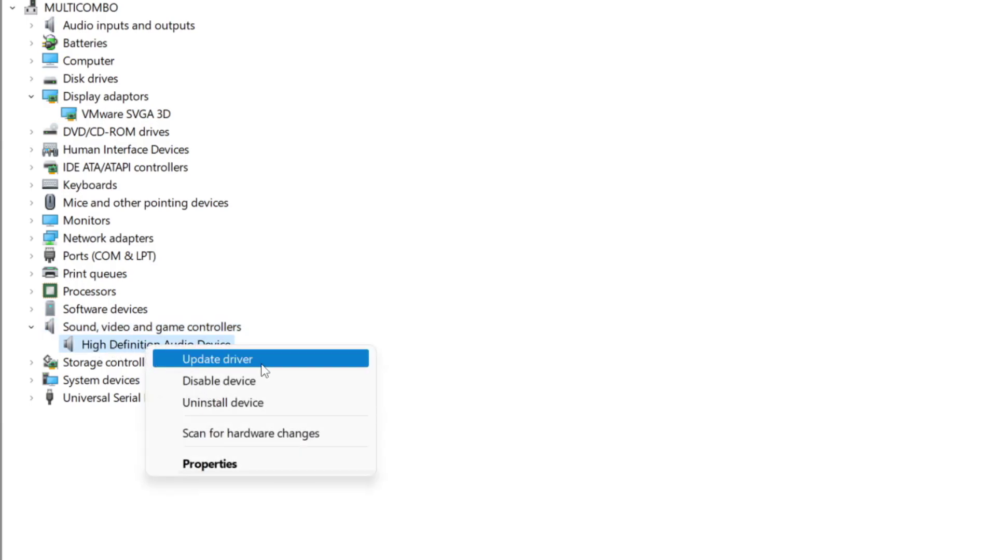
left_click(295, 367)
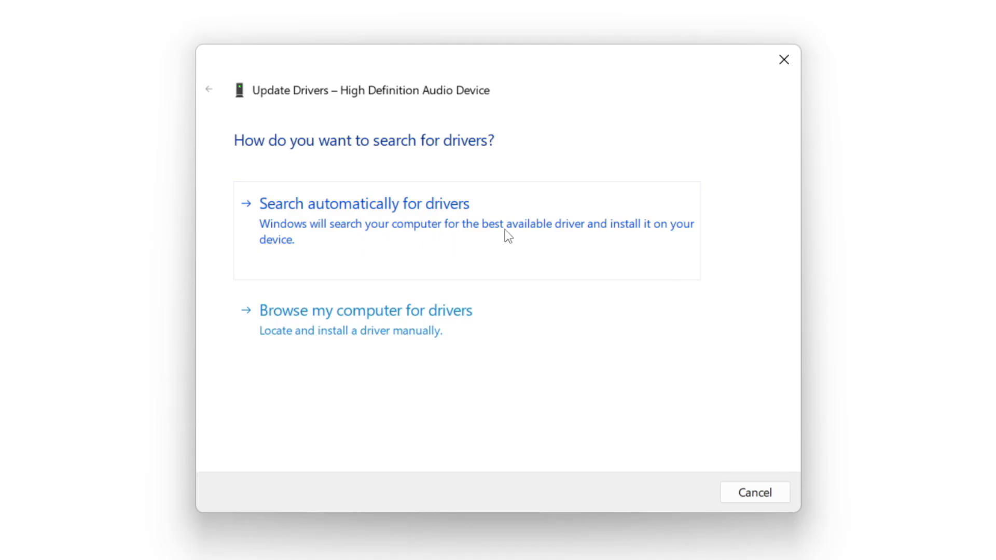
left_click(398, 225)
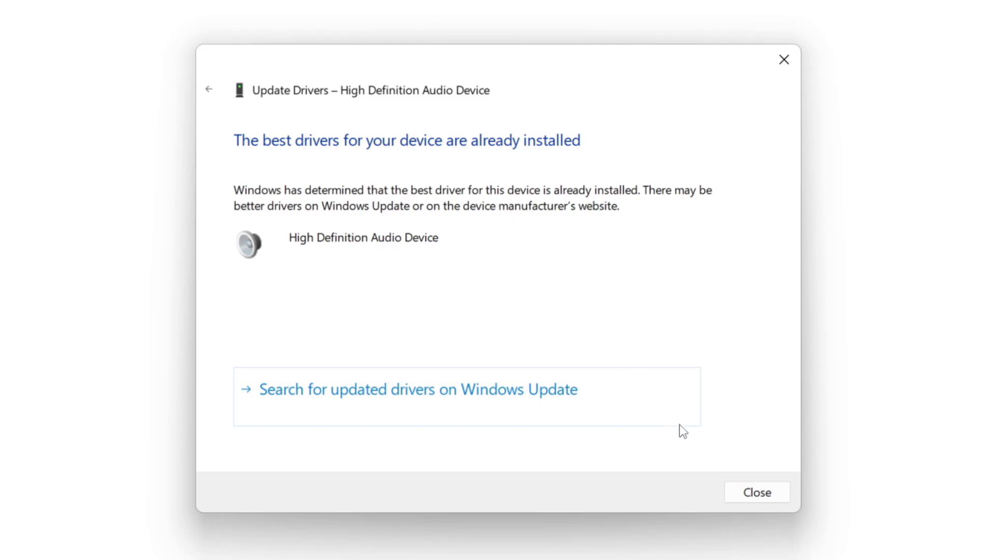
left_click(758, 493)
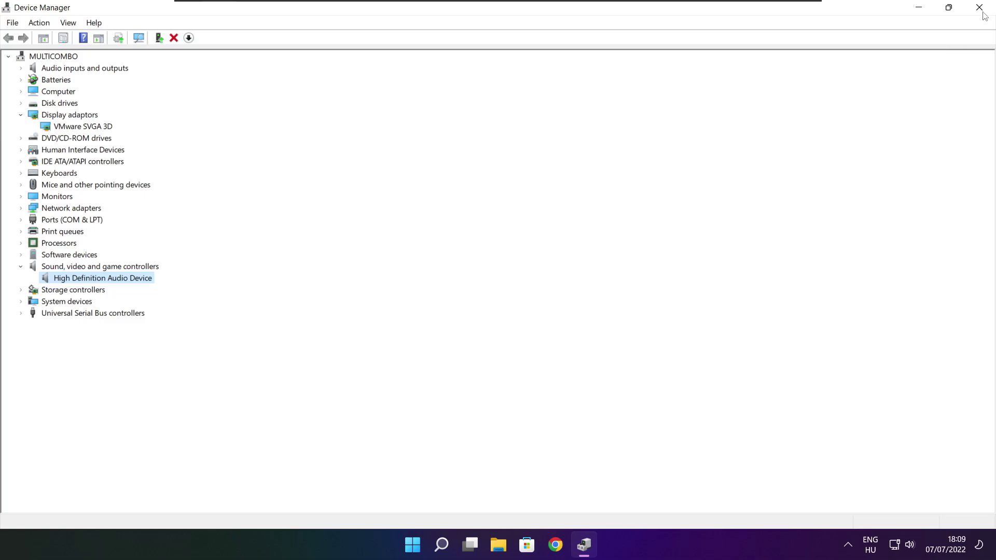
Close Device Manager and run a Windows Update check, now up to date as of 18:18.
left_click(980, 8)
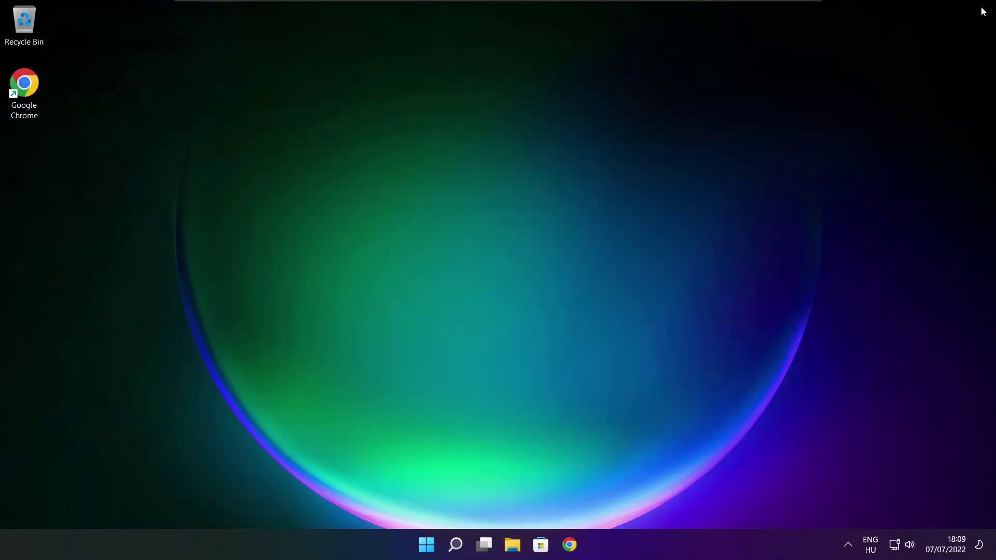
left_click(455, 545)
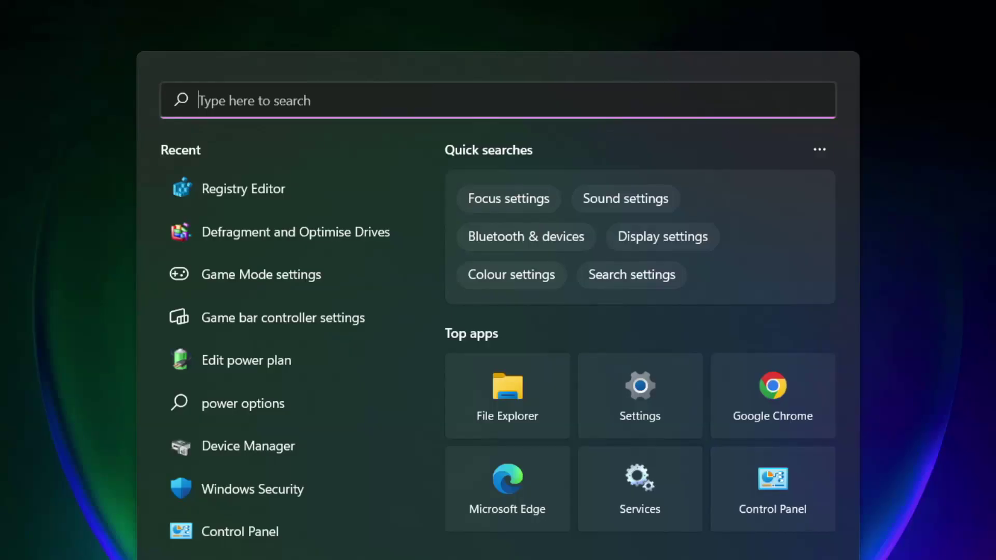
type("updates")
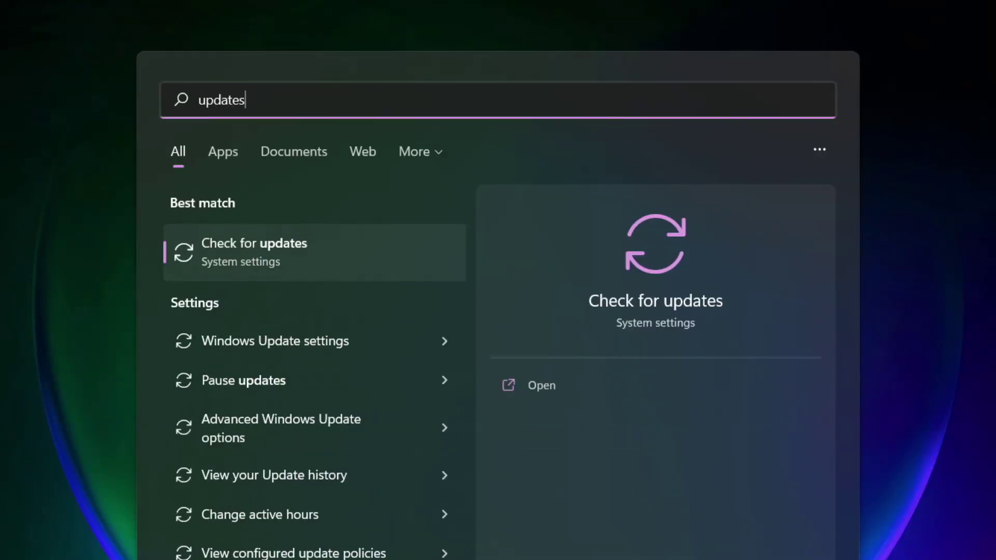
left_click(301, 254)
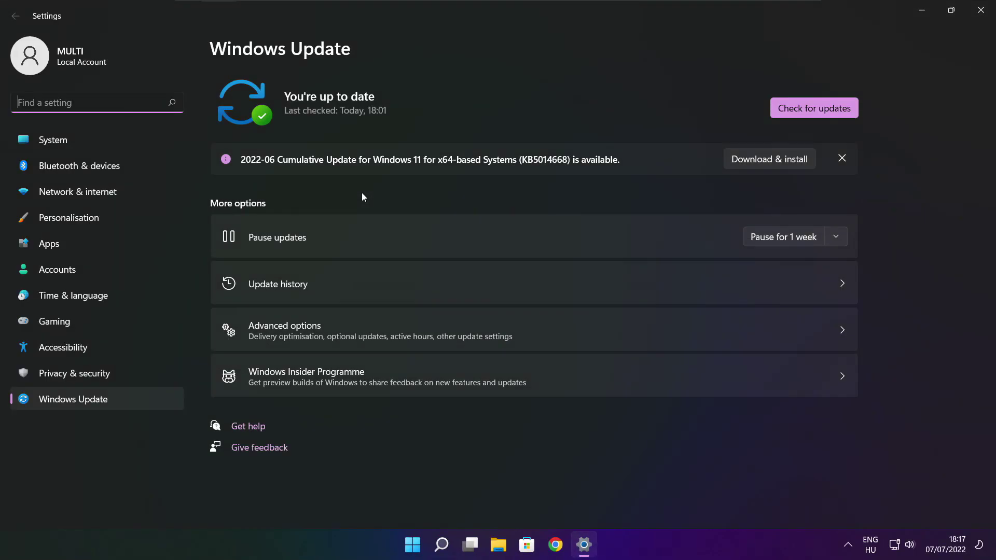
left_click(813, 107)
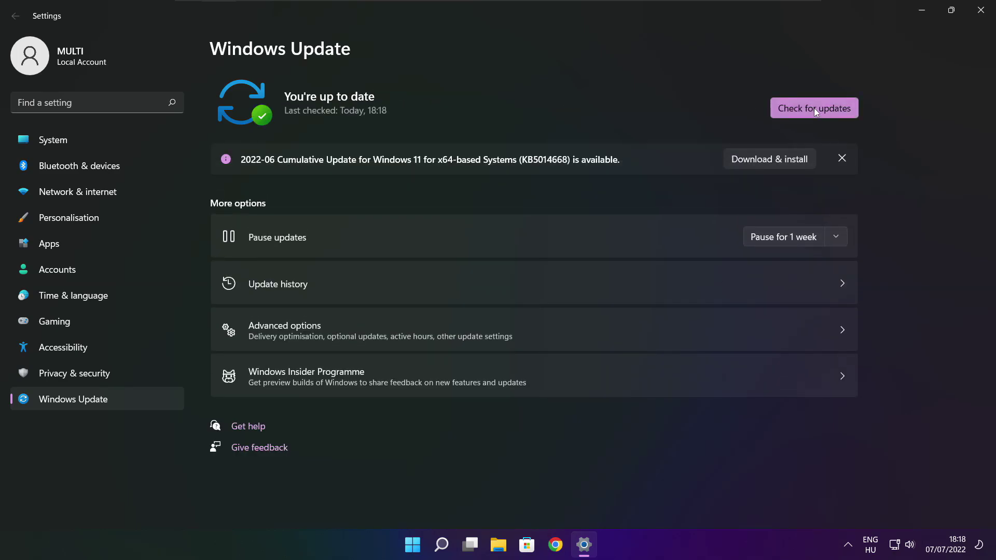
Close Settings and bring the DirectX download page back up in Chrome.
left_click(980, 11)
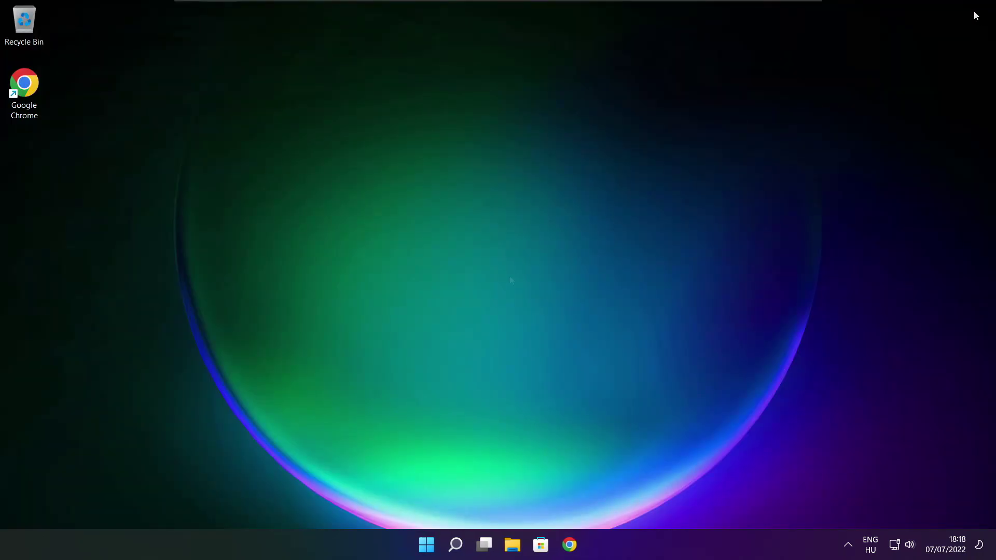
left_click(570, 547)
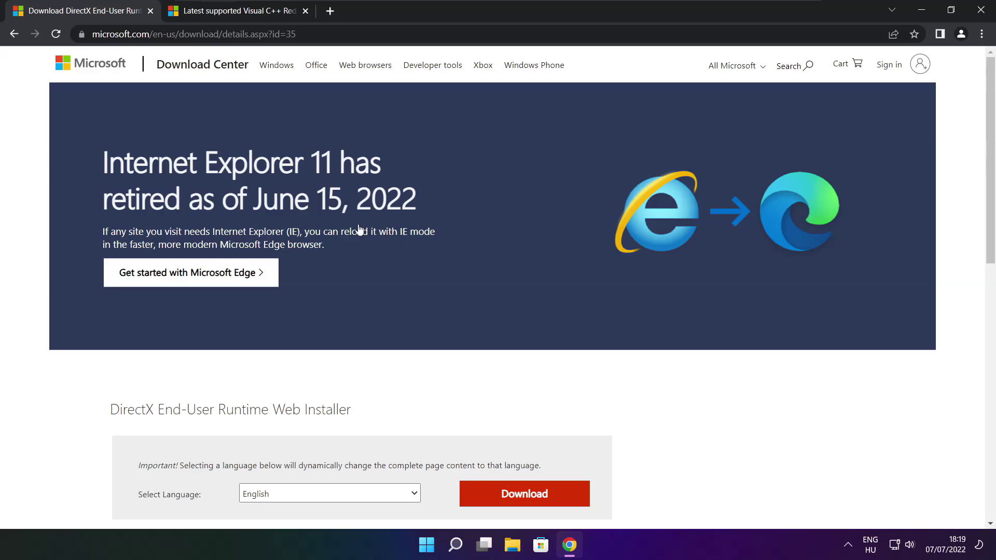
left_click(307, 34)
key("ctrl+a")
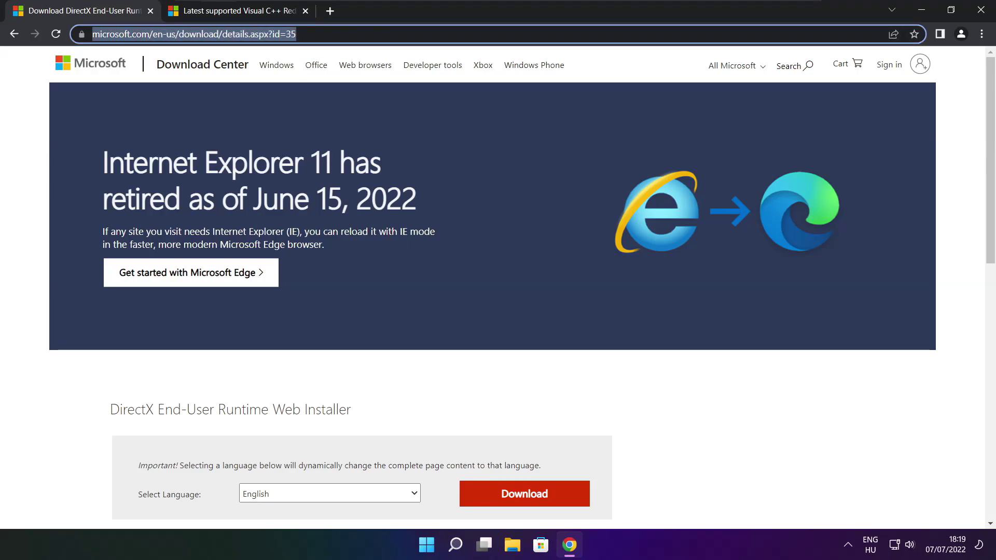
key("End")
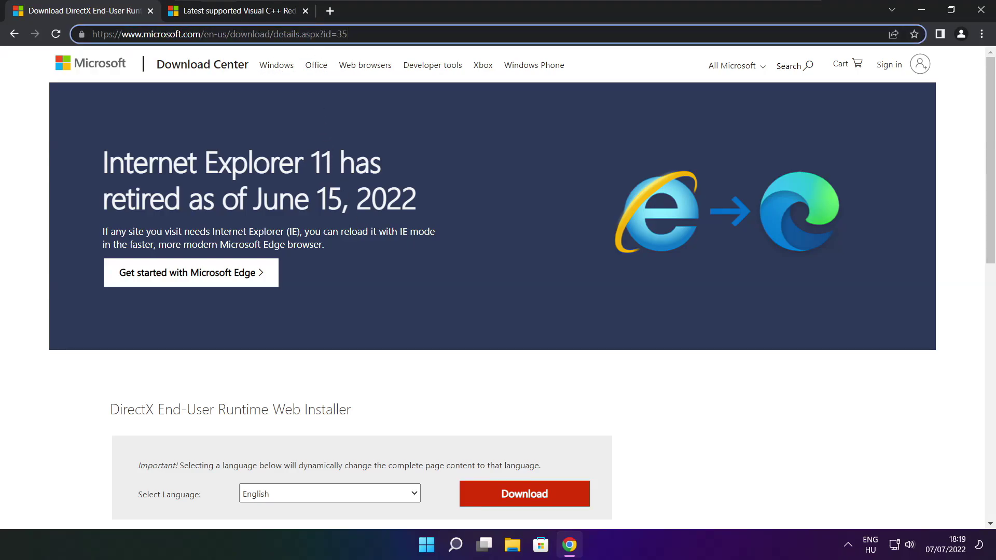
left_click(357, 373)
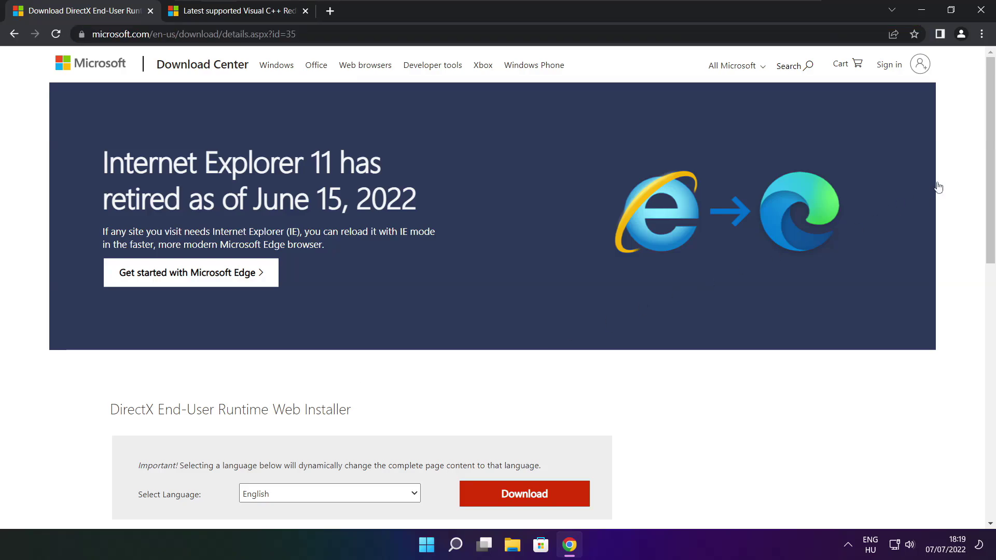
Download the DirectX End-User Runtime Web Installer and run dxwebsetup.exe.
left_click_drag(990, 144, 988, 228)
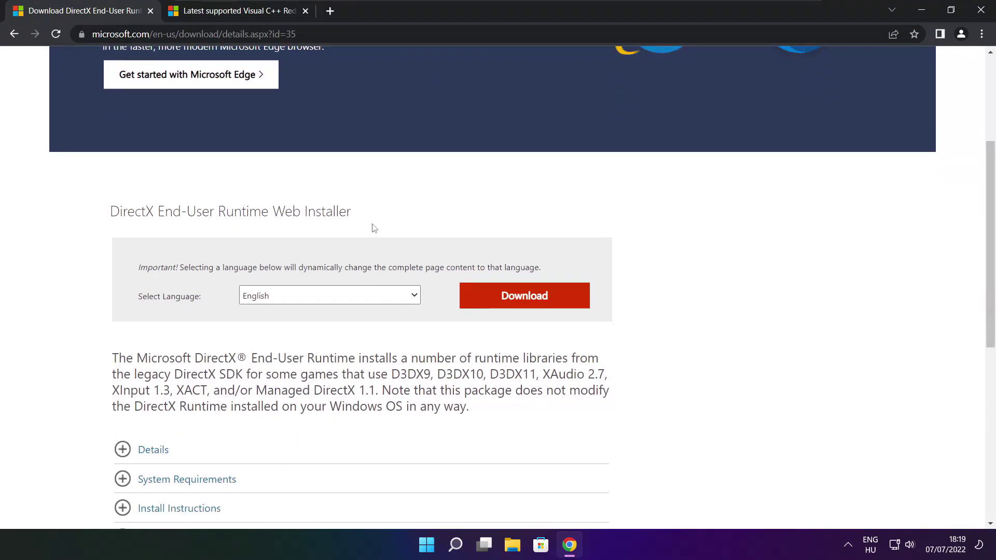
left_click_drag(367, 214, 86, 220)
left_click(398, 220)
left_click(529, 300)
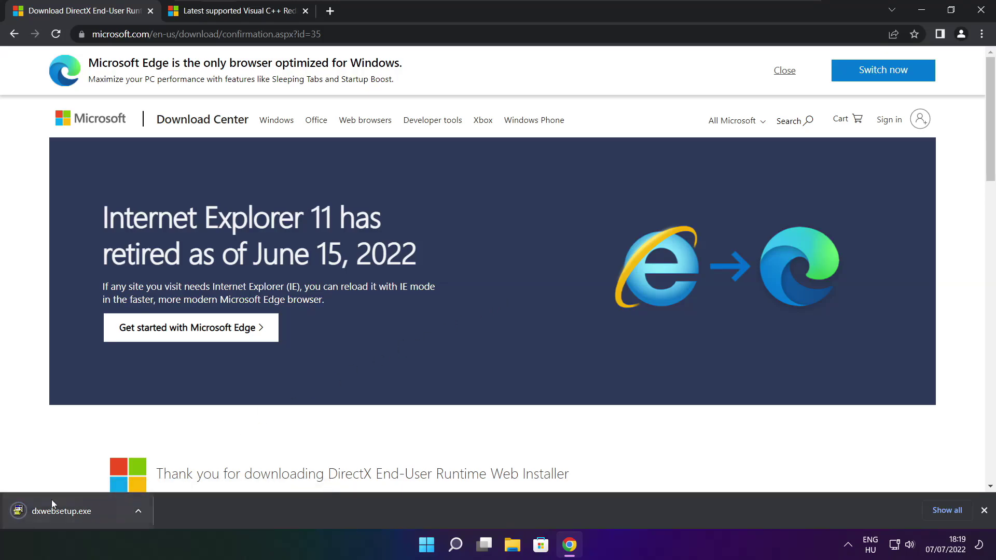
left_click(93, 511)
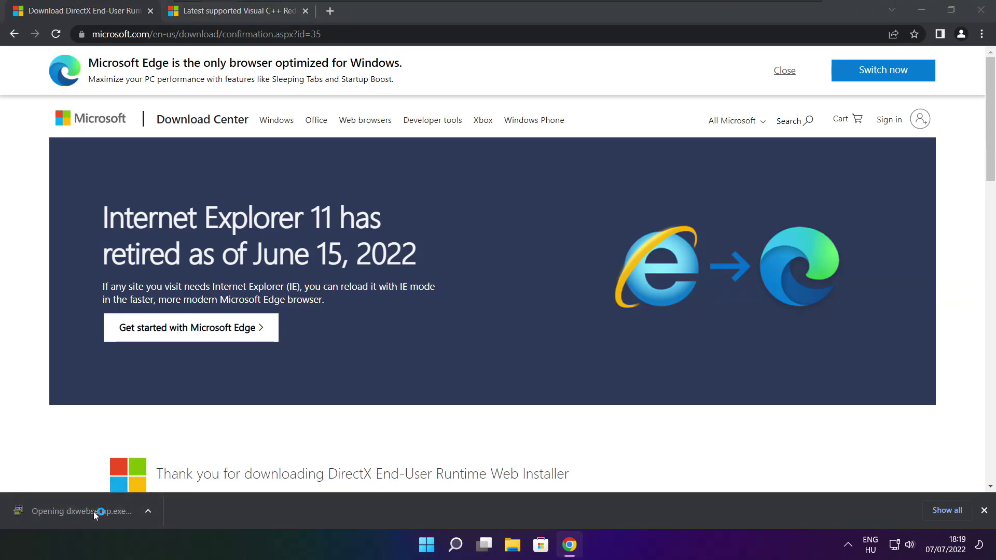
Accept the DirectX licence, decline the Bing Bar, and install the DirectX runtime components.
left_click_drag(211, 79, 475, 148)
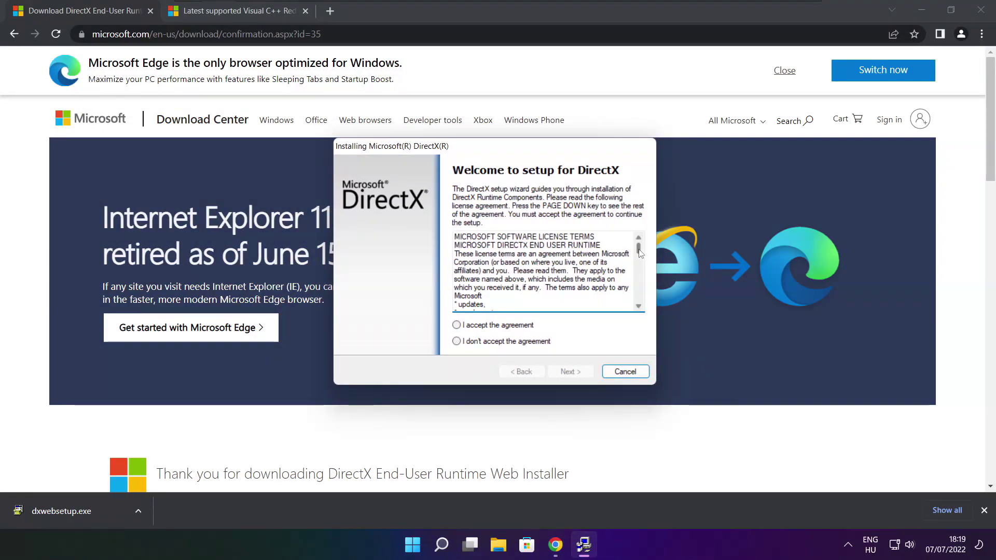
left_click_drag(638, 248, 638, 301)
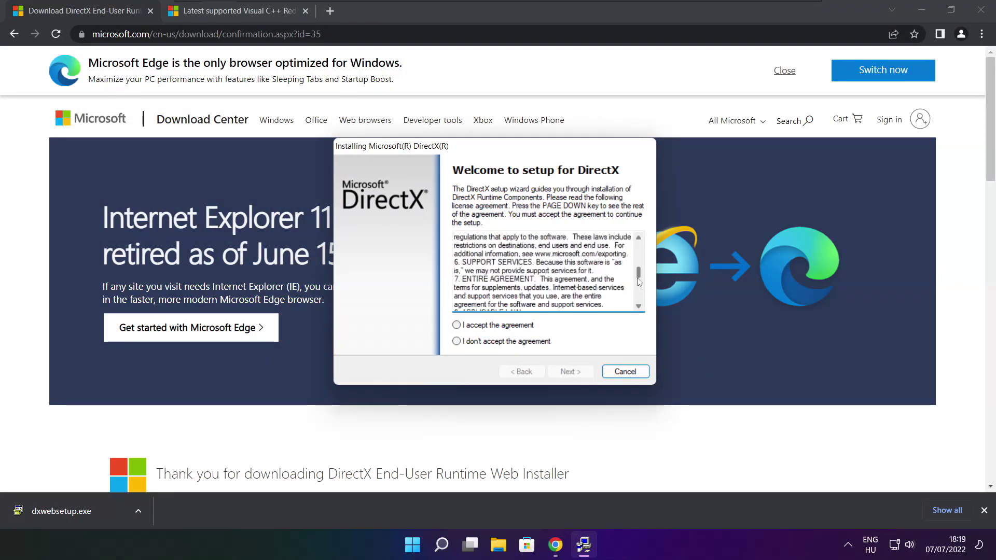
left_click(490, 325)
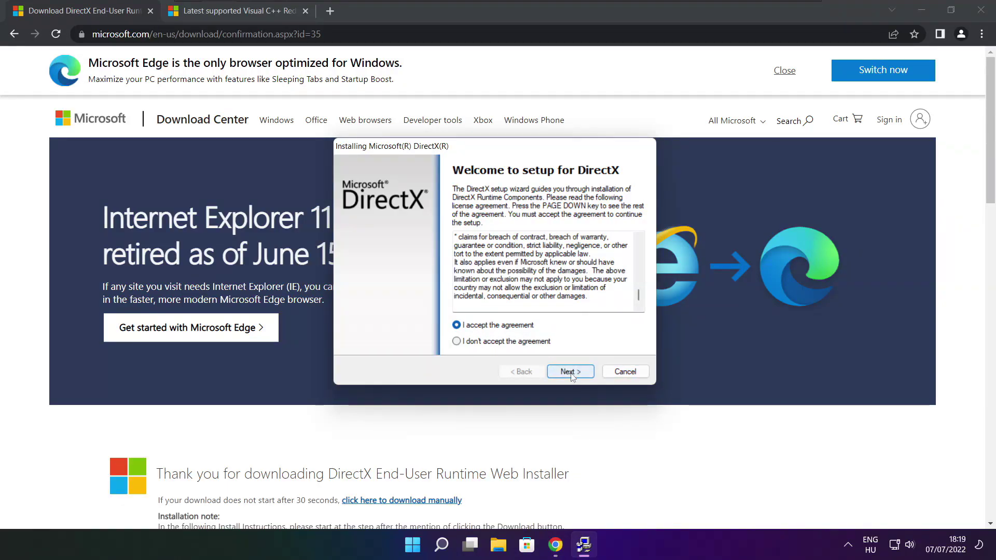
left_click(570, 372)
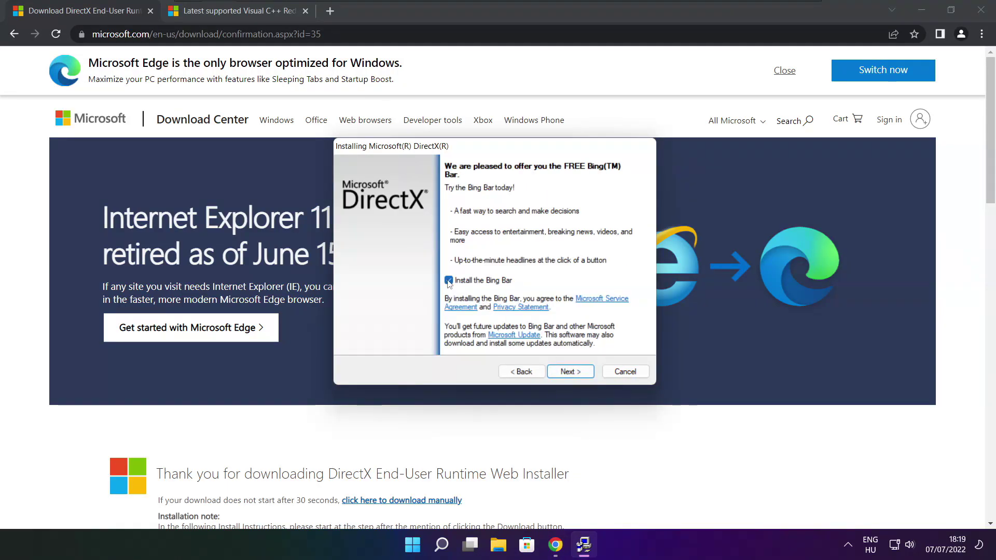
left_click(449, 280)
left_click(577, 371)
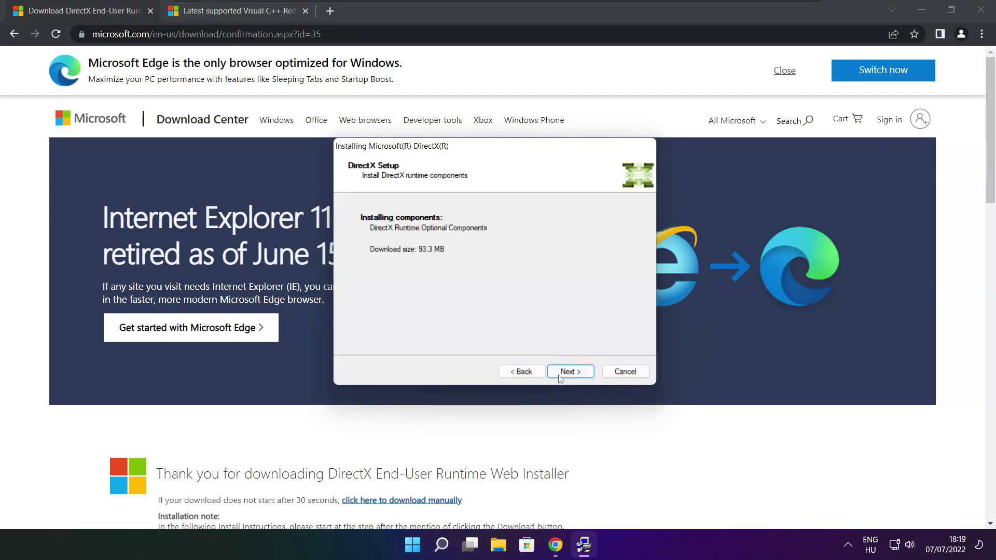
left_click(570, 374)
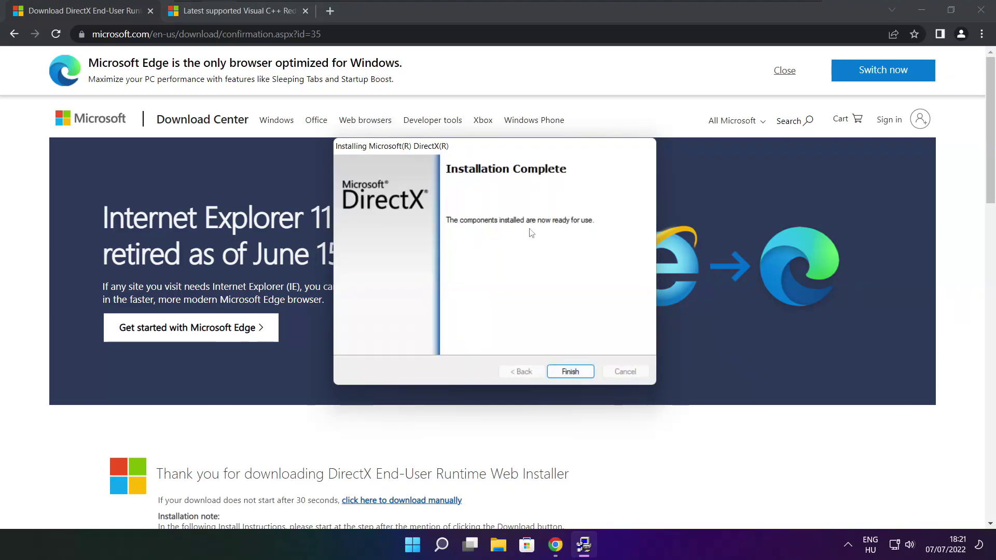
Finish DirectX setup and close the DirectX download page.
left_click(571, 372)
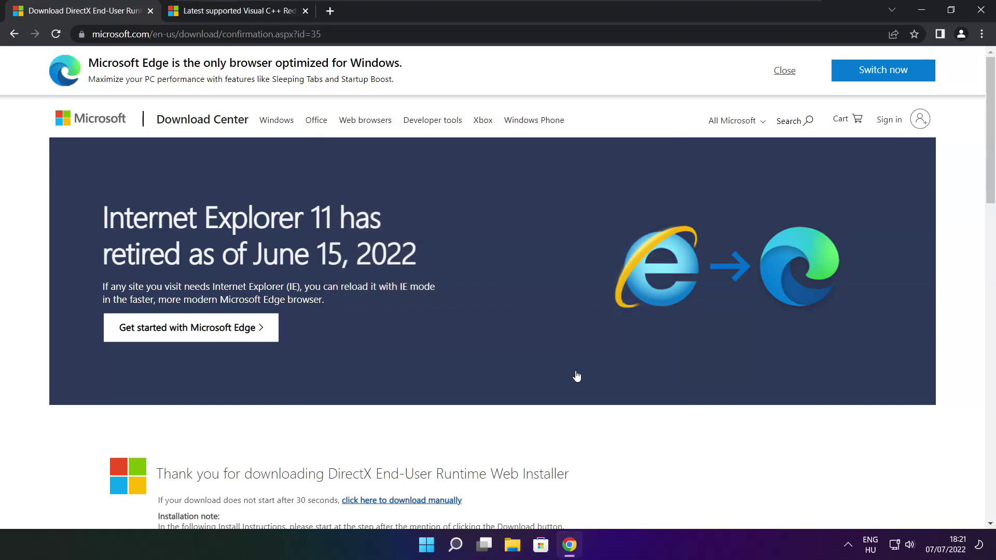
left_click(151, 11)
mouse_move(428, 34)
left_mouse_down()
mouse_move(93, 34)
mouse_move(430, 34)
left_mouse_up()
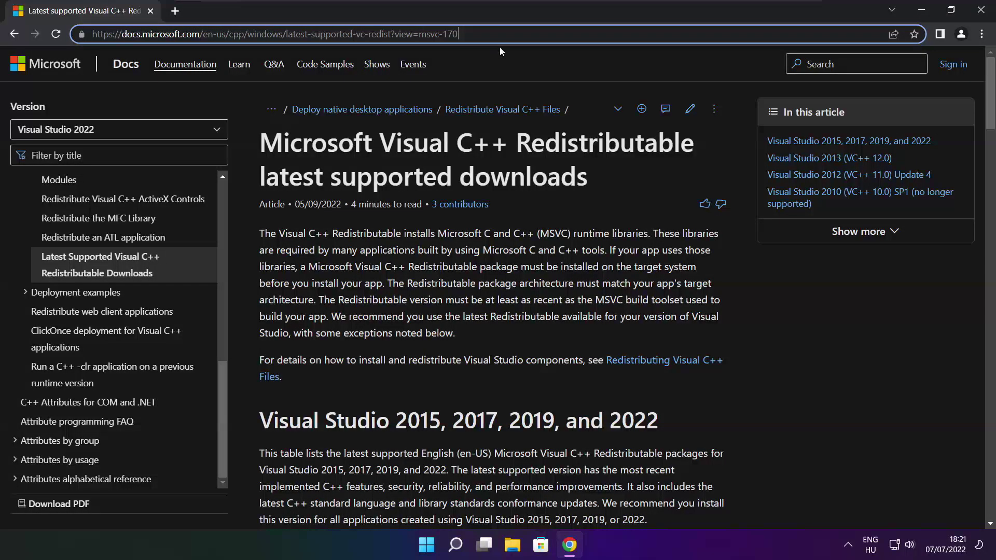
left_click(493, 62)
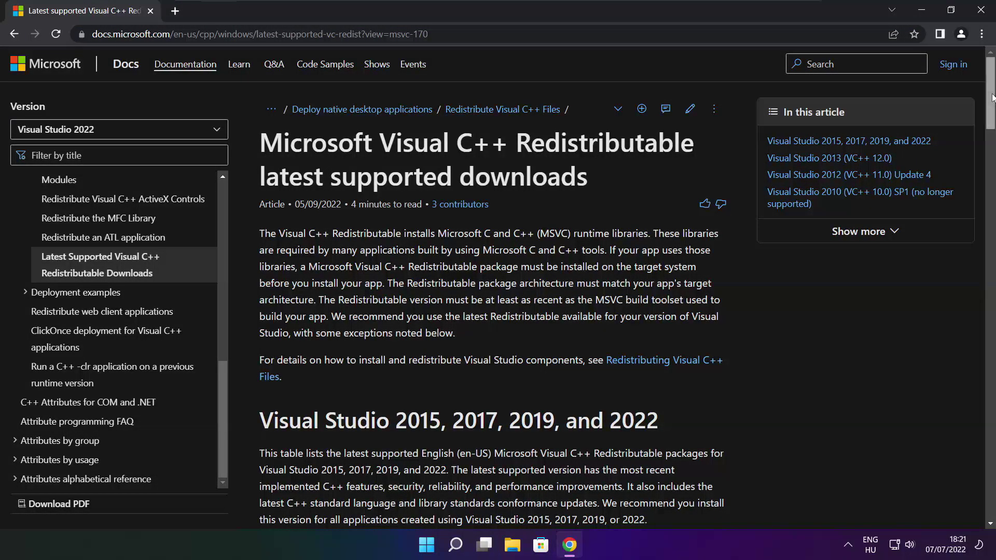
Download the ARM64, x86 and x64 Visual C++ 2015–2022 Redistributable installers.
scroll(985, 136, "down", 5)
scroll(772, 183, "up", 3)
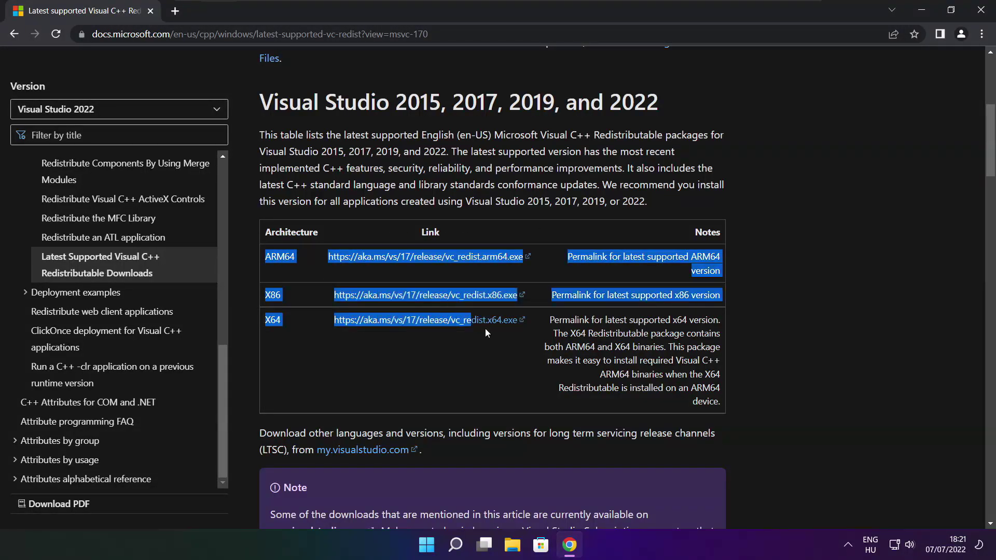
left_click_drag(267, 256, 672, 358)
left_click(671, 358)
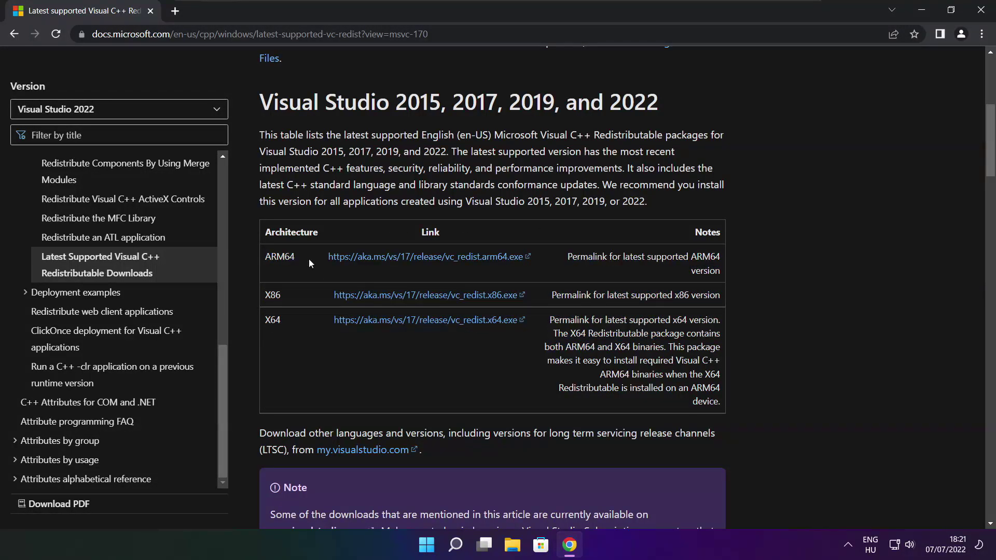
left_click(413, 259)
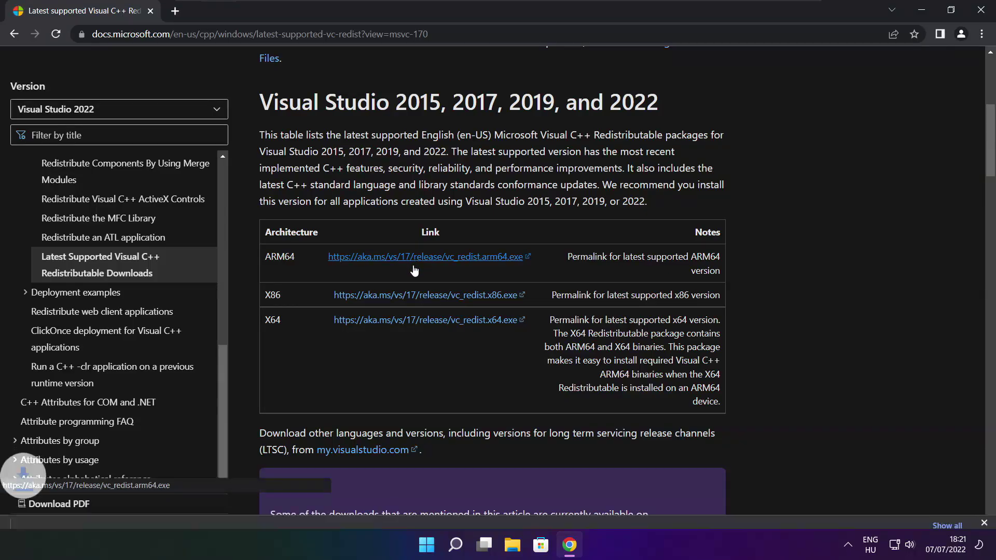
left_click(410, 295)
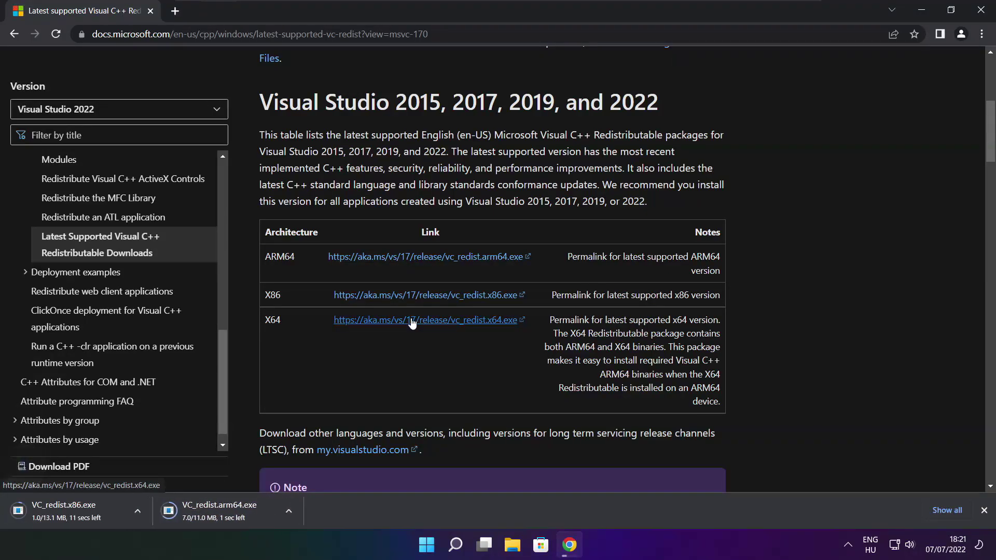
left_click(410, 319)
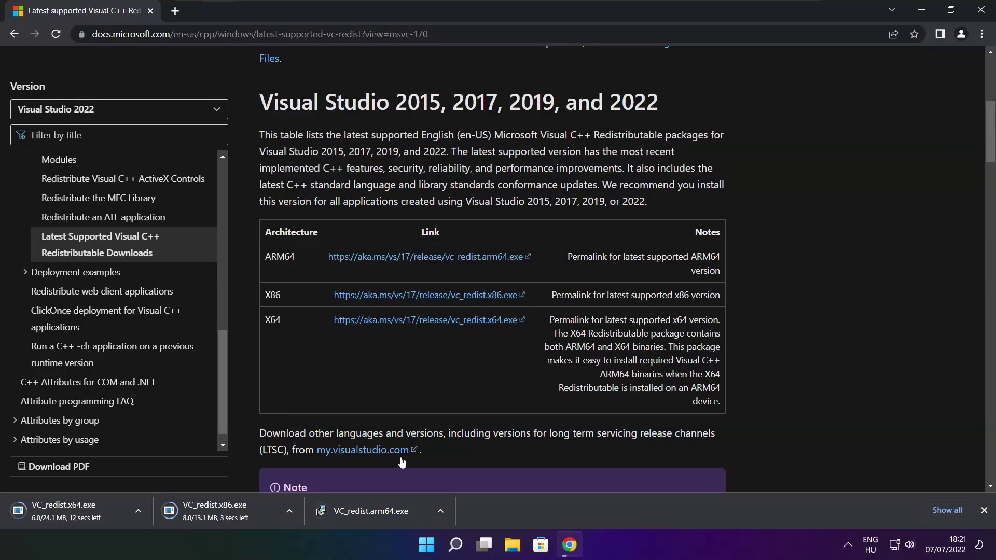
Attempt the ARM64 Visual C++ Redistributable install and dismiss its unsupported-processor failure.
left_click(378, 512)
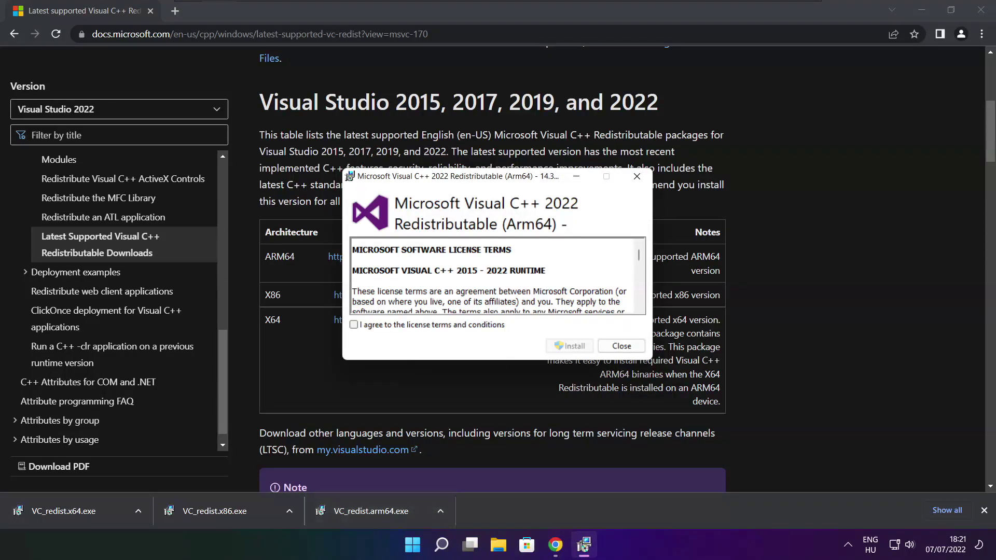
left_click_drag(637, 257, 638, 298)
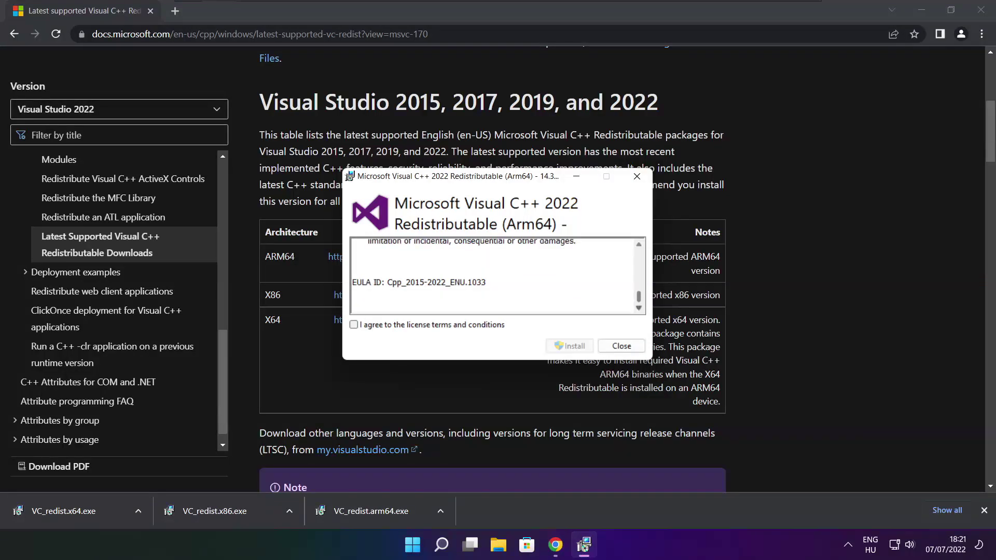
left_click(353, 325)
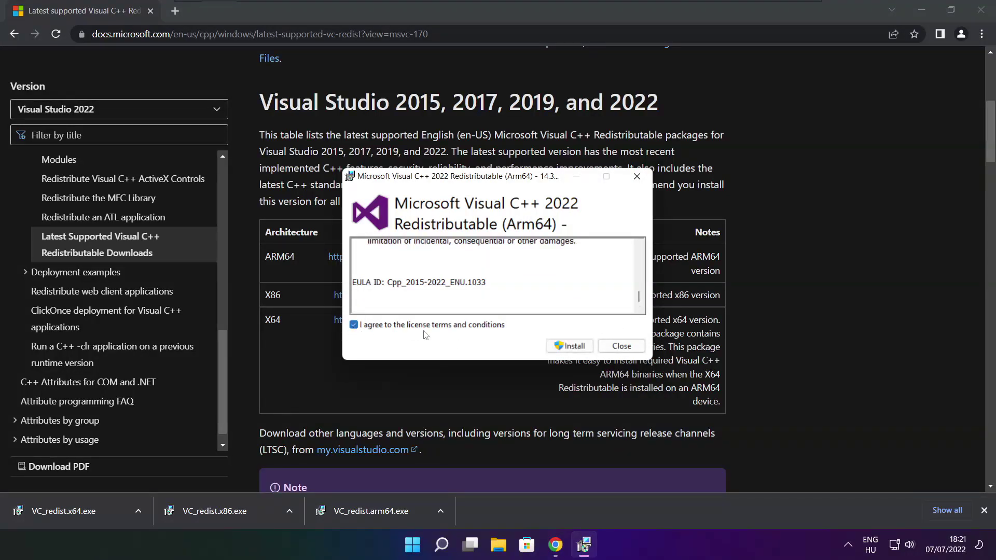
left_click(565, 346)
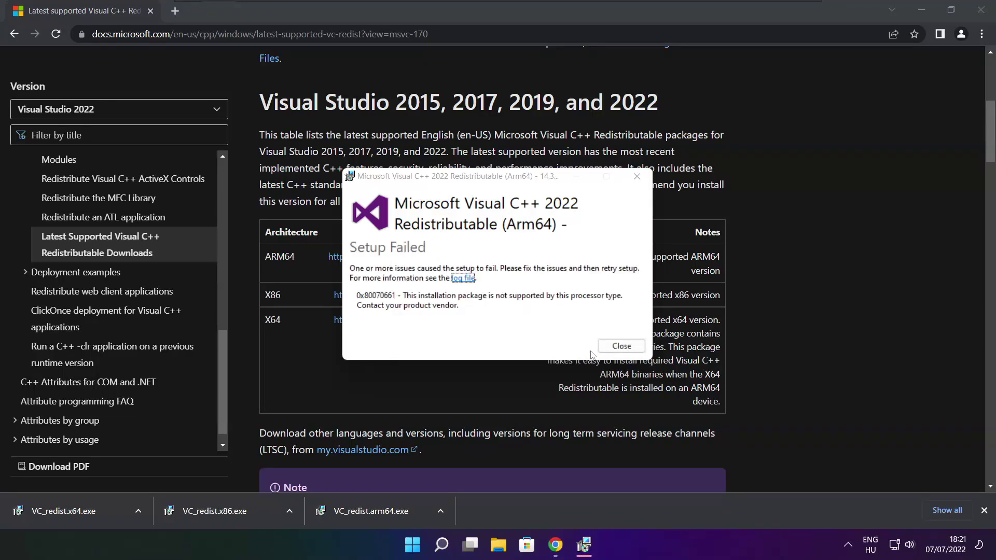
left_click(604, 346)
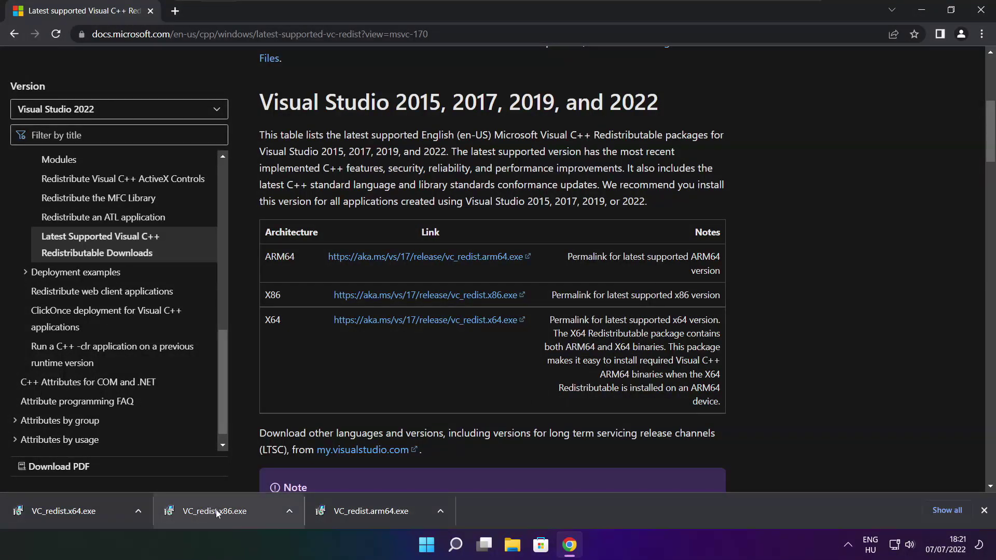
Install the x86 Visual C++ Redistributable 14.32.31332 and close its installer.
left_click(234, 510)
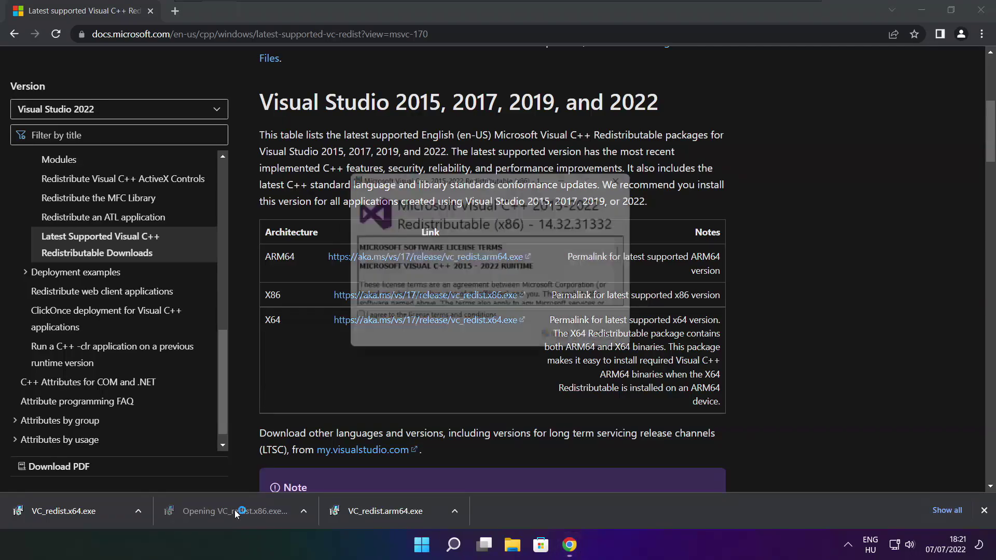
left_click_drag(639, 262, 639, 303)
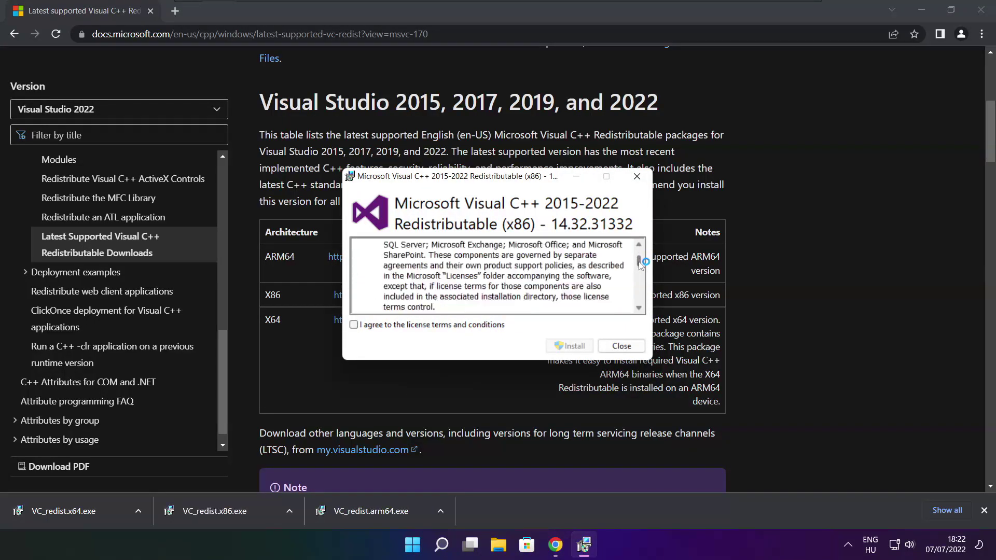
left_click(354, 325)
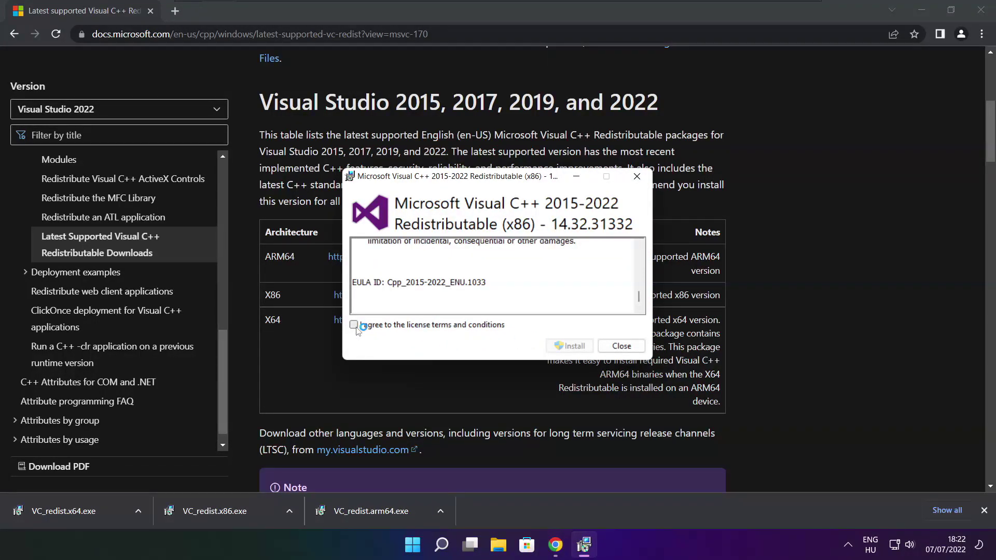
left_click(569, 345)
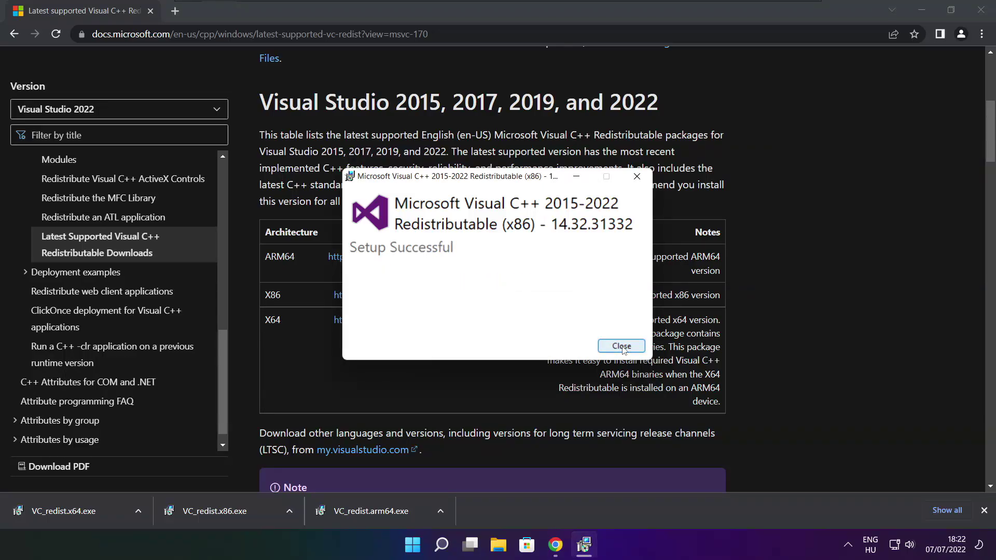
left_click(622, 346)
Install the x64 Visual C++ 2015-2022 Redistributable from VC_redist.x64.exe, then close its finished setup.
left_click(83, 511)
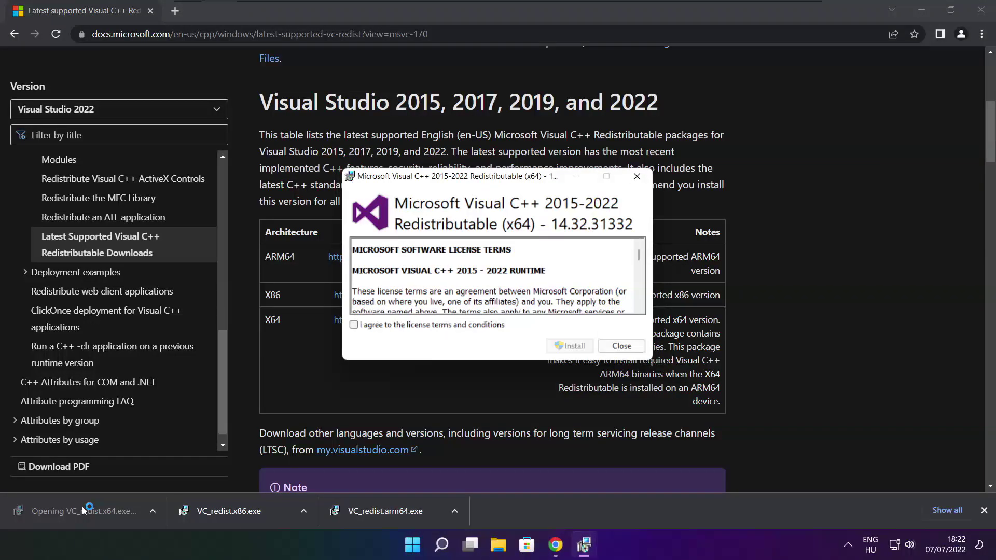
left_click_drag(639, 256, 636, 309)
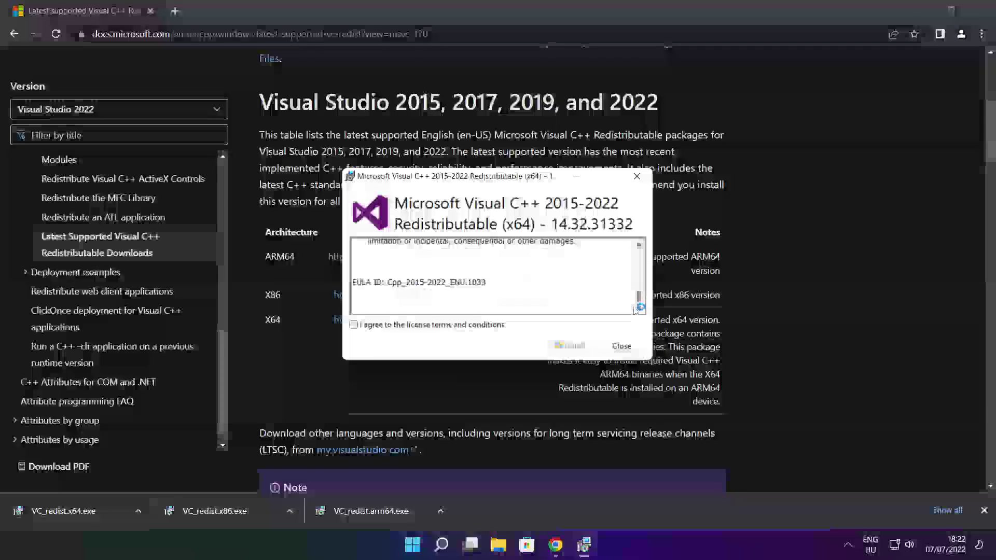
left_click(353, 325)
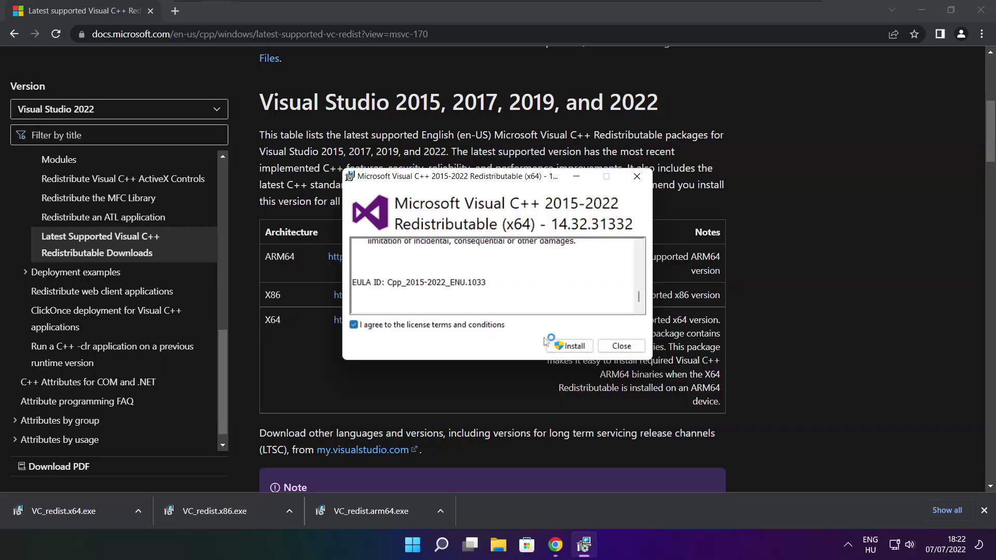
left_click(570, 346)
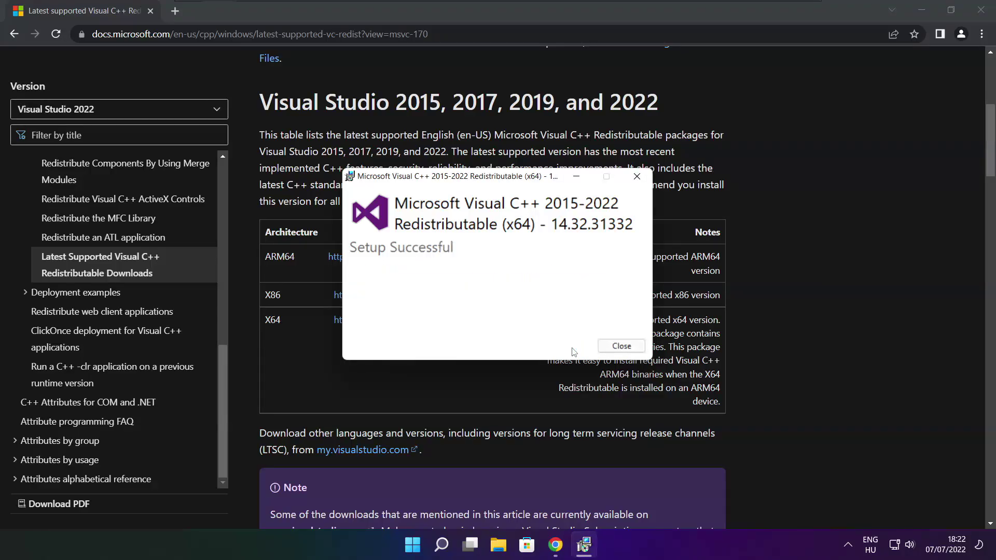
left_click(621, 346)
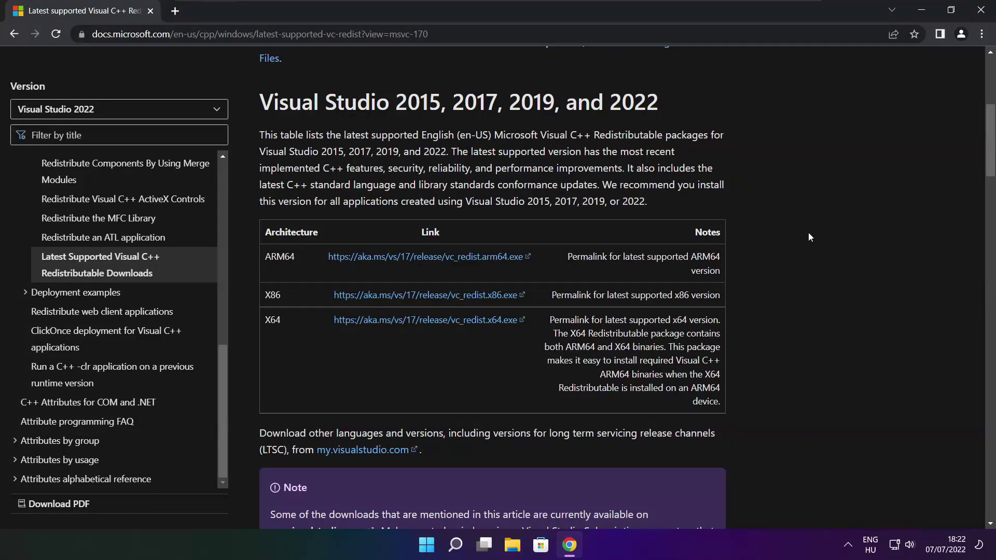
Close Chrome and bring up Task Manager's list of startup apps.
left_click(982, 12)
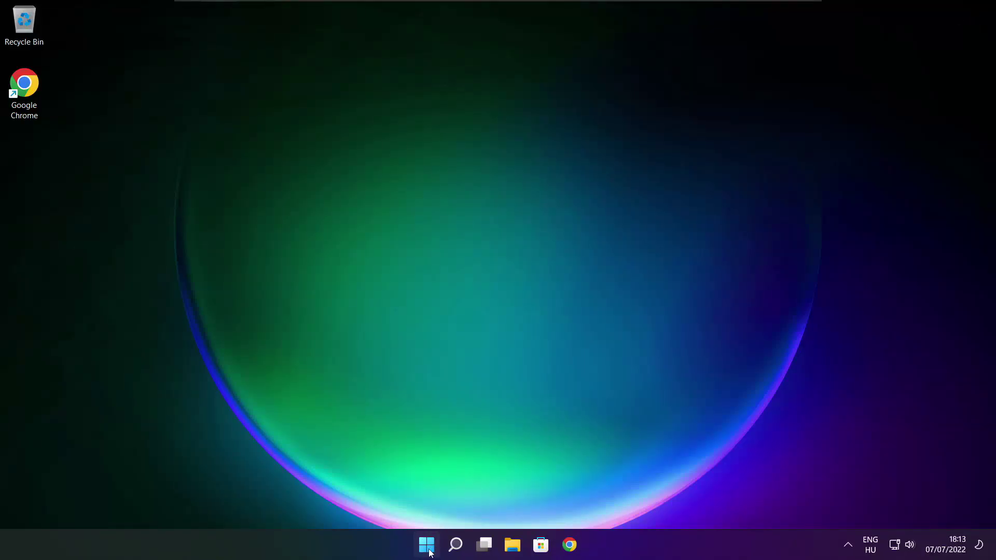
right_click(427, 546)
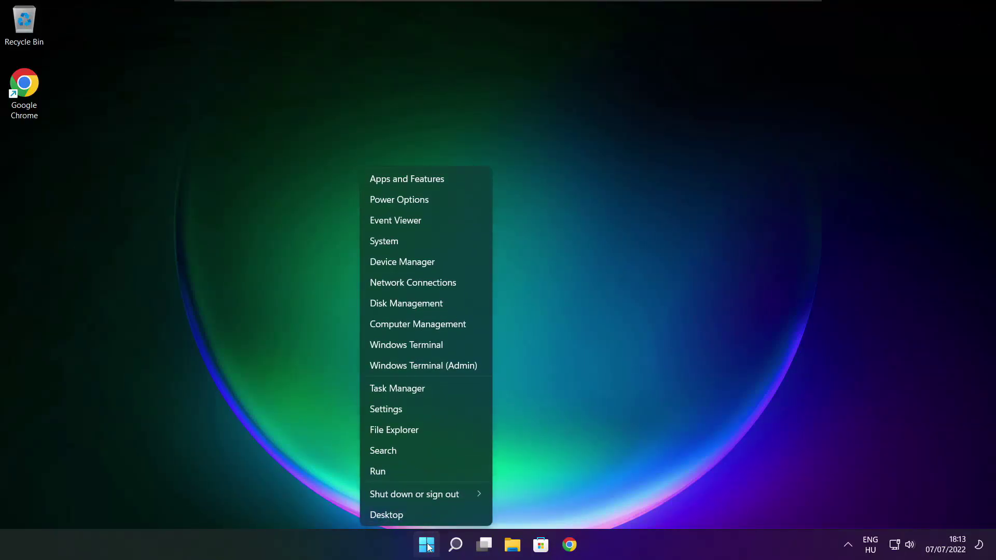
left_click(429, 389)
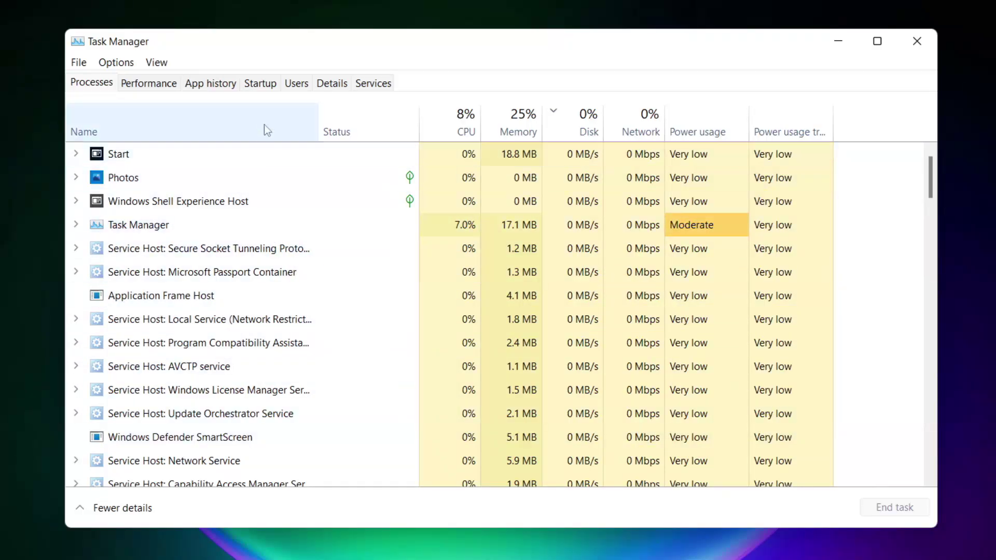
left_click(260, 84)
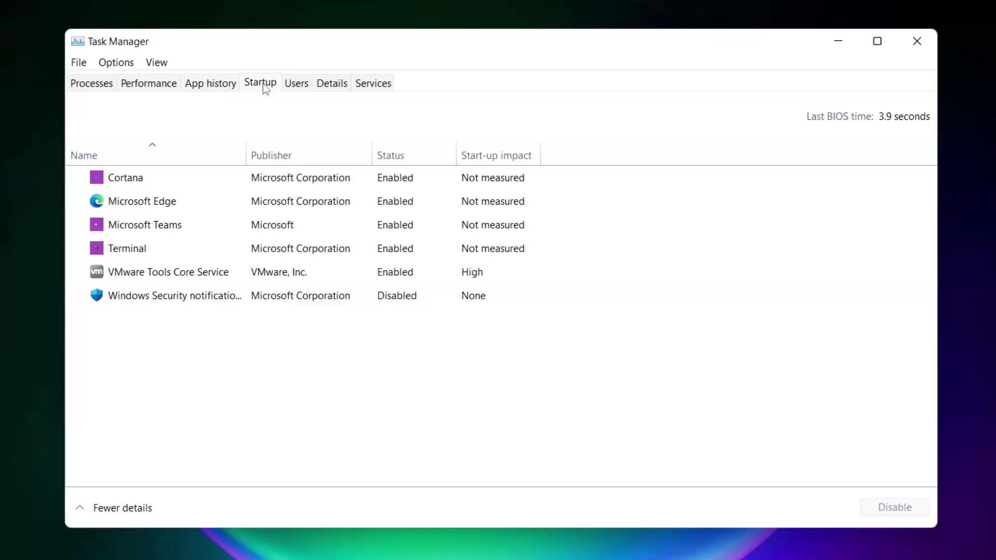
Disable Cortana, Microsoft Edge, Microsoft Teams and Terminal as startup apps.
left_click(338, 184)
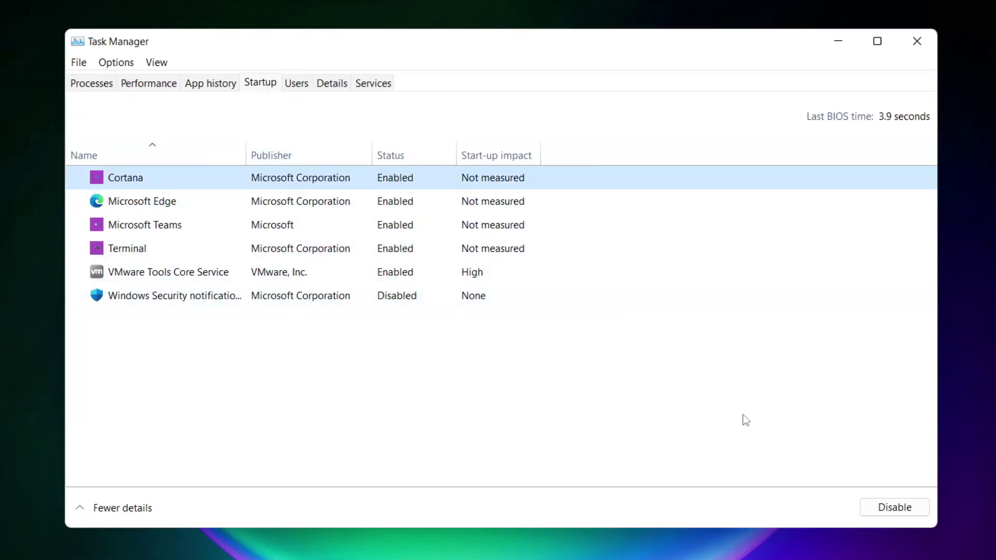
left_click(894, 508)
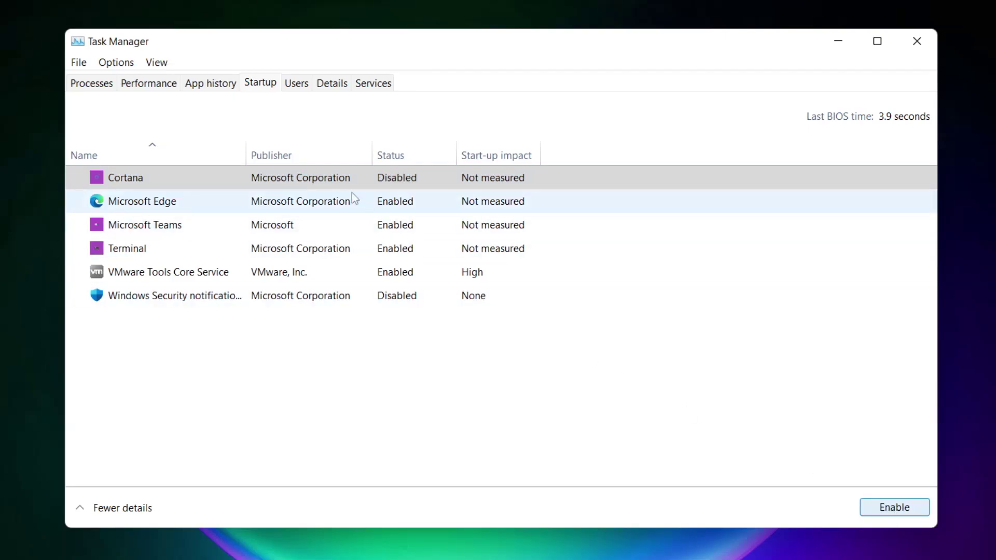
left_click(243, 207)
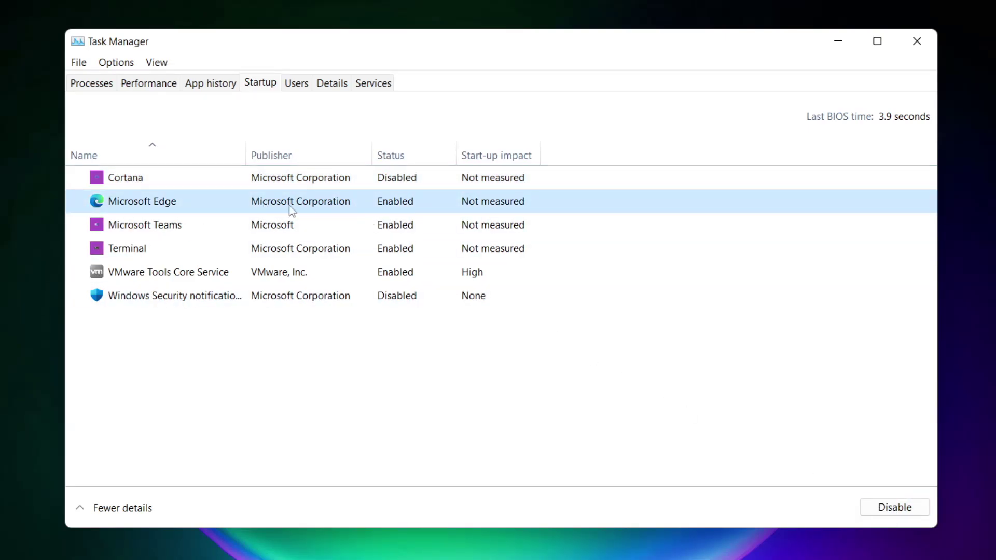
left_click(894, 508)
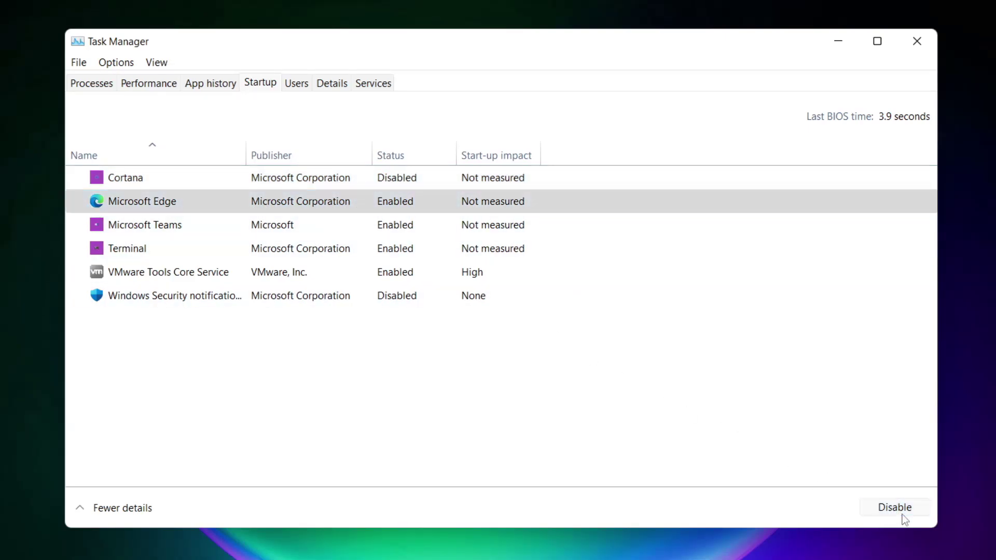
left_click(409, 227)
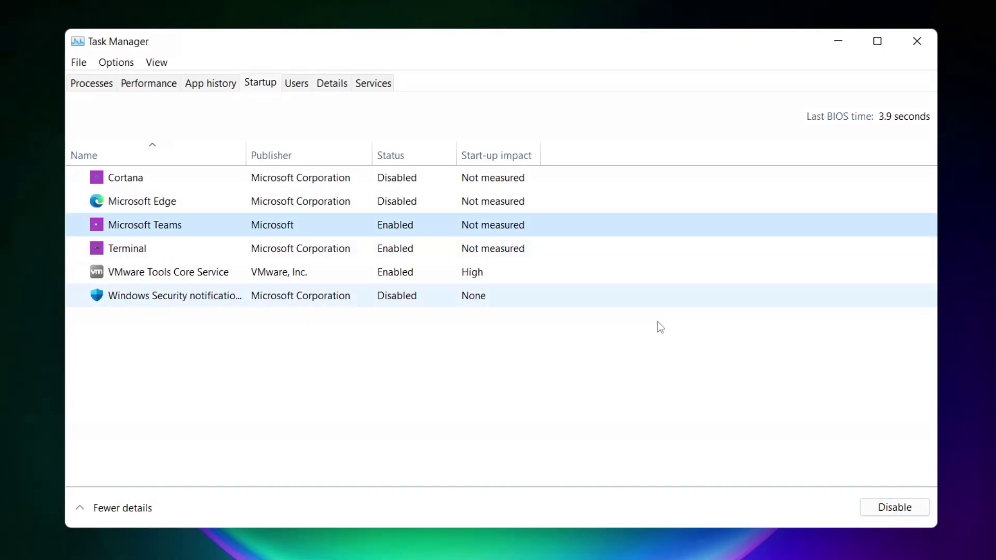
left_click(332, 253)
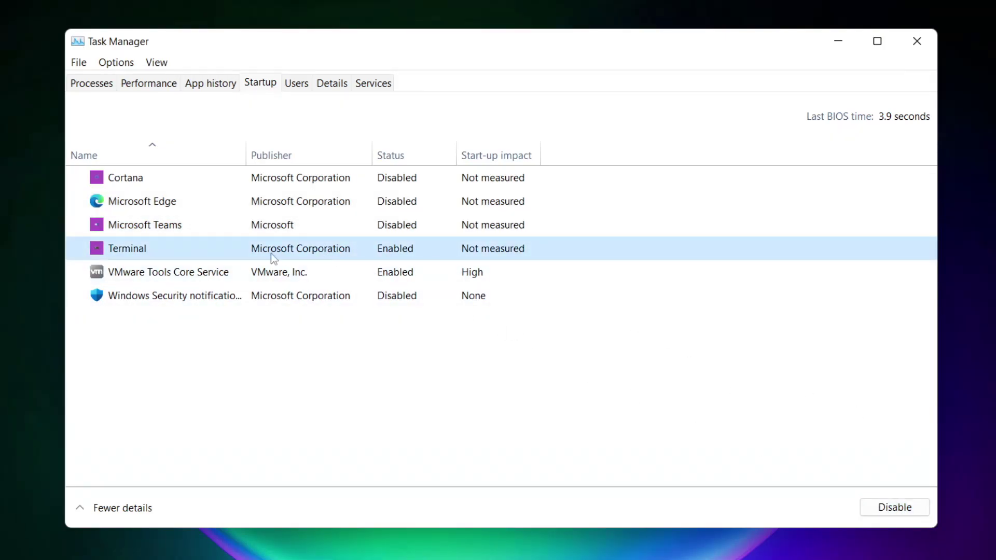
left_click(900, 508)
left_click(393, 251)
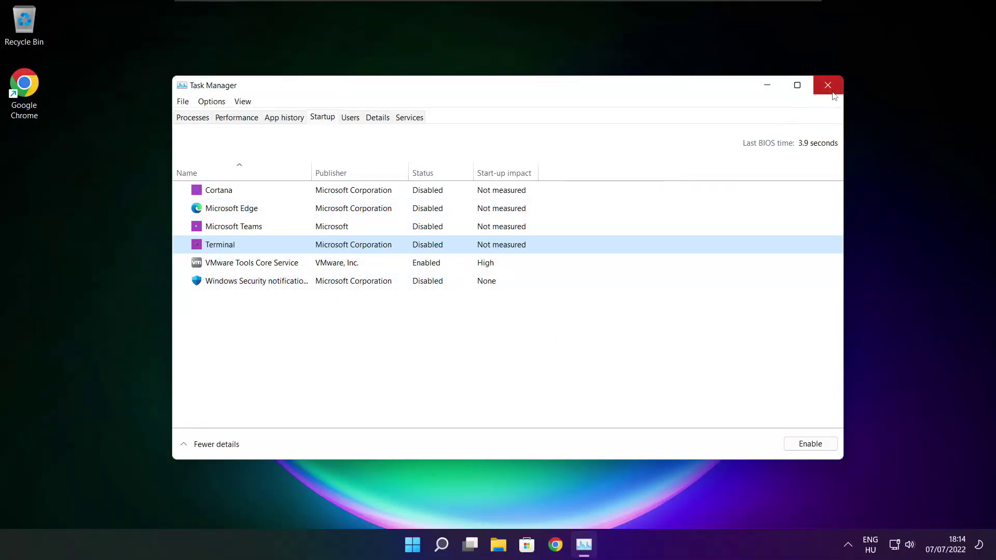
Close Task Manager and launch Command Prompt as administrator by searching 'cmd'.
left_click(828, 90)
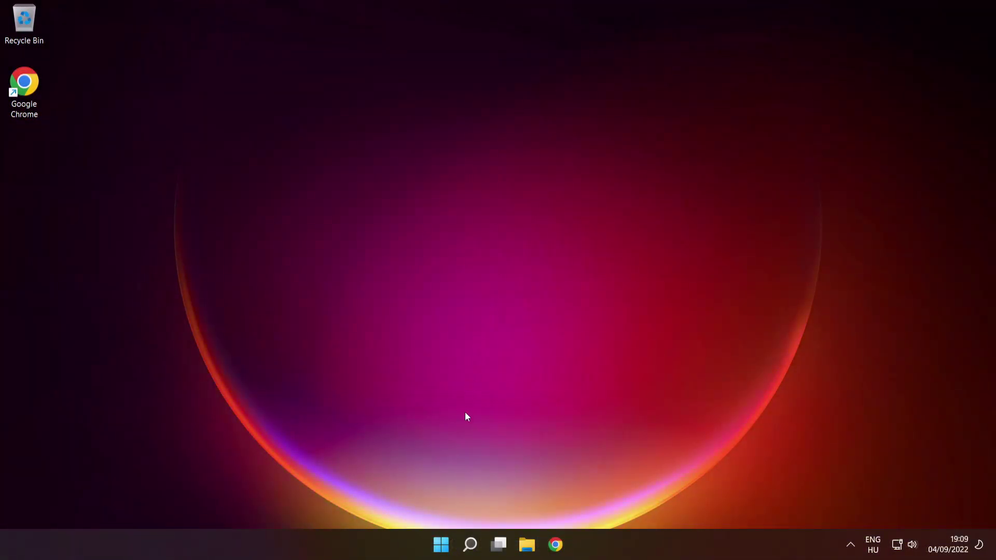
mouse_move(441, 543)
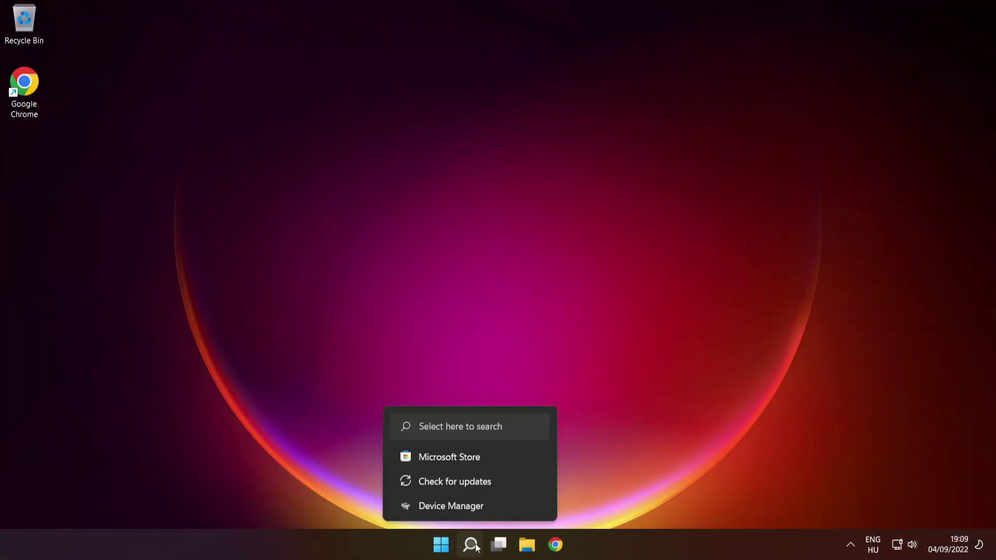
left_click(471, 544)
type("c")
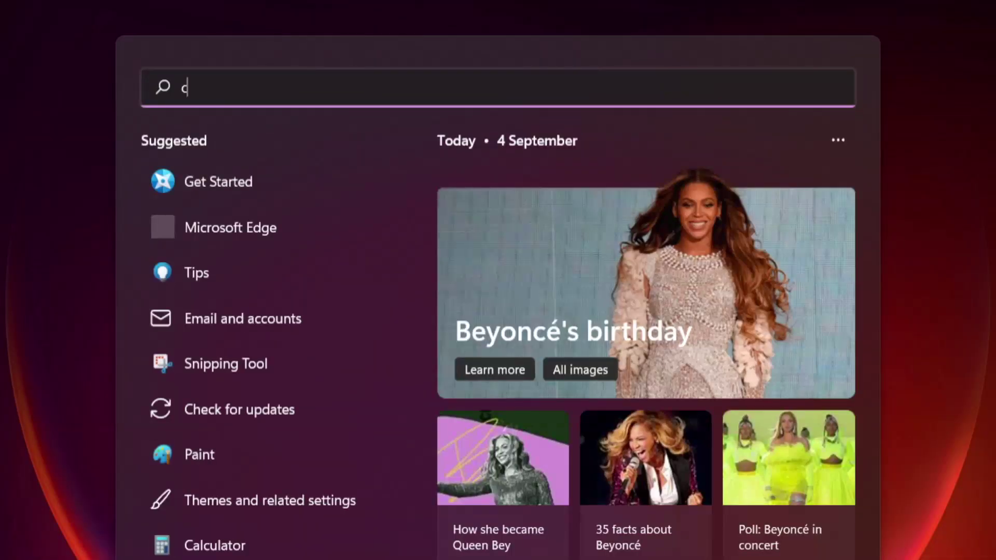
type("md")
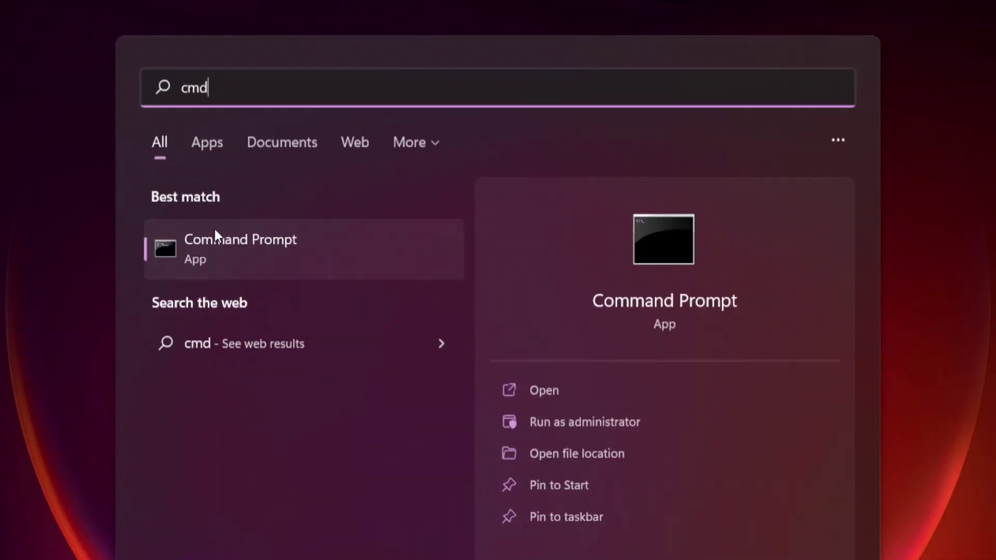
right_click(366, 244)
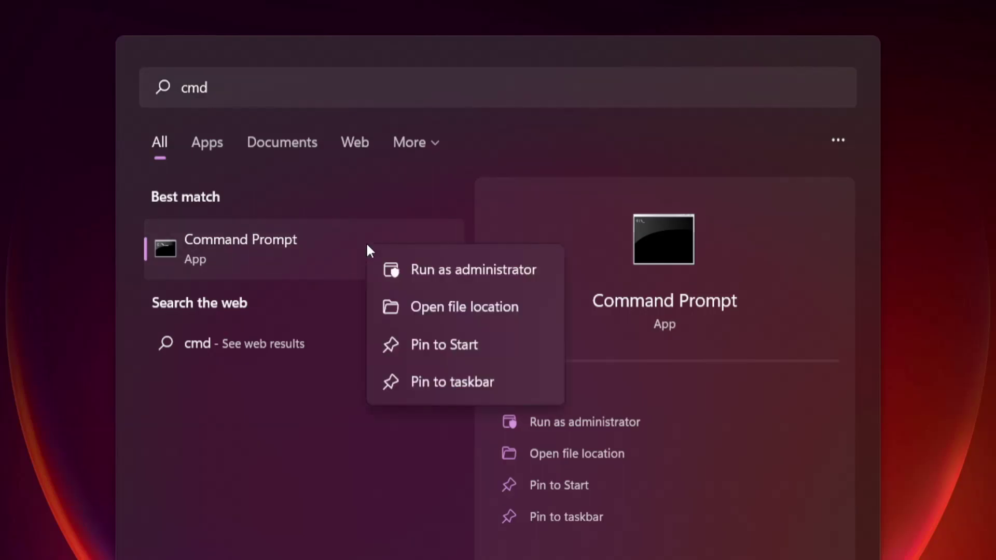
left_click(473, 269)
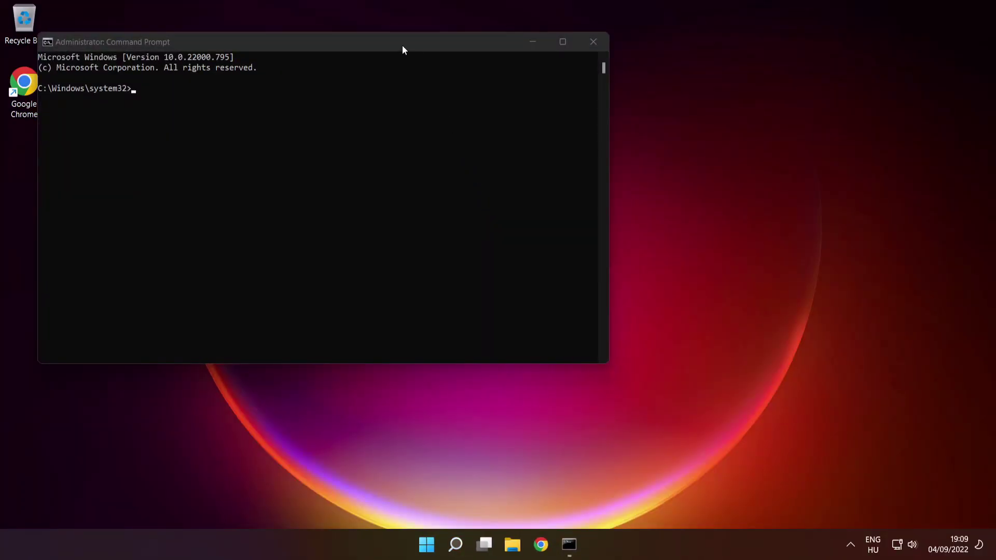
Centre the Command Prompt window and run sfc /scannow to verify and repair system files.
left_click_drag(401, 43, 573, 125)
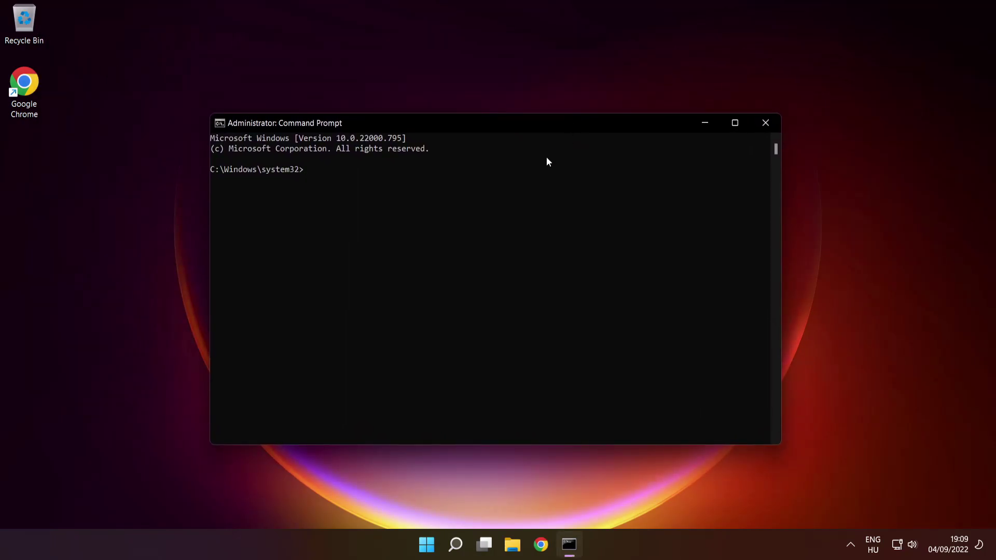
type("sfc ")
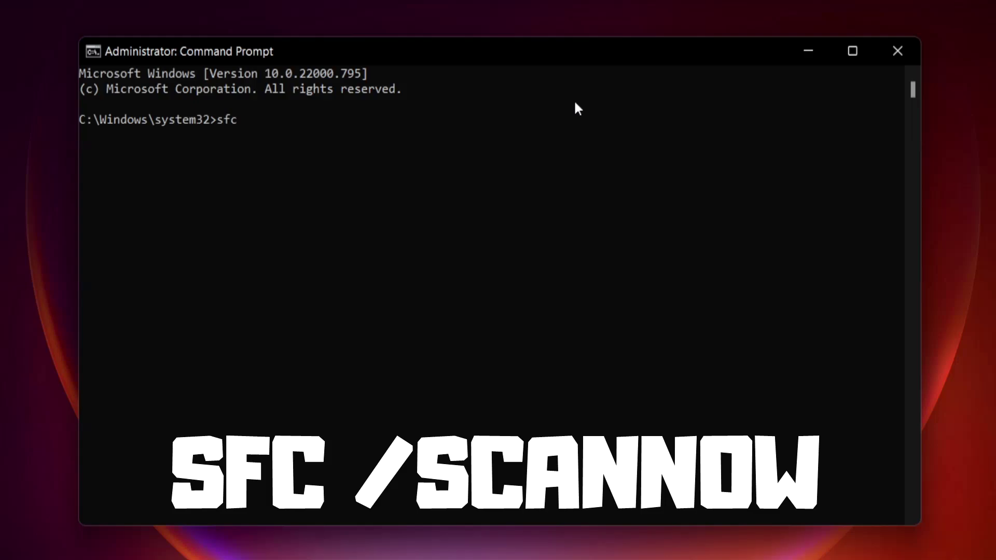
type("/scann")
type("ow")
key("Return")
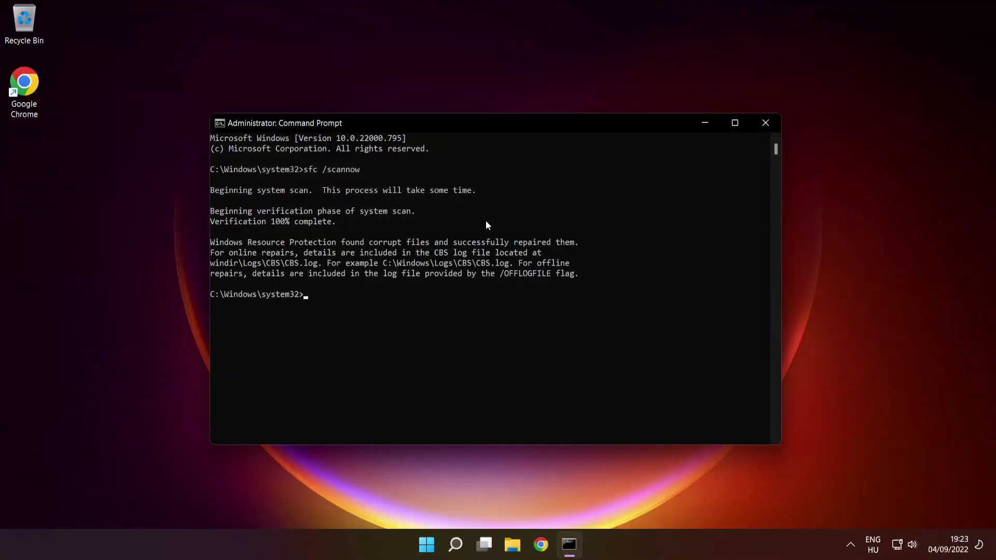
Close Command Prompt and show the Start menu's power options, including Restart.
left_click(766, 124)
left_click(441, 544)
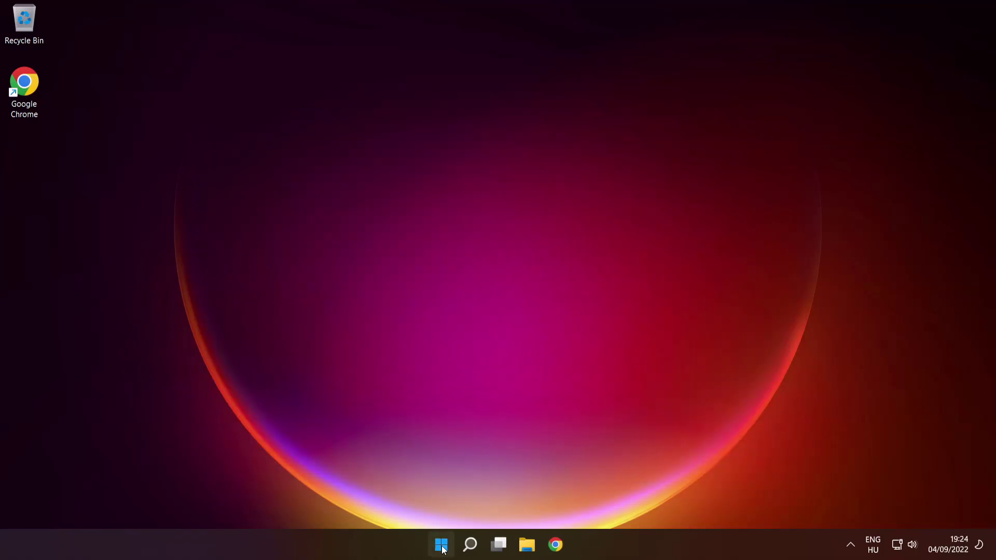
left_click(660, 501)
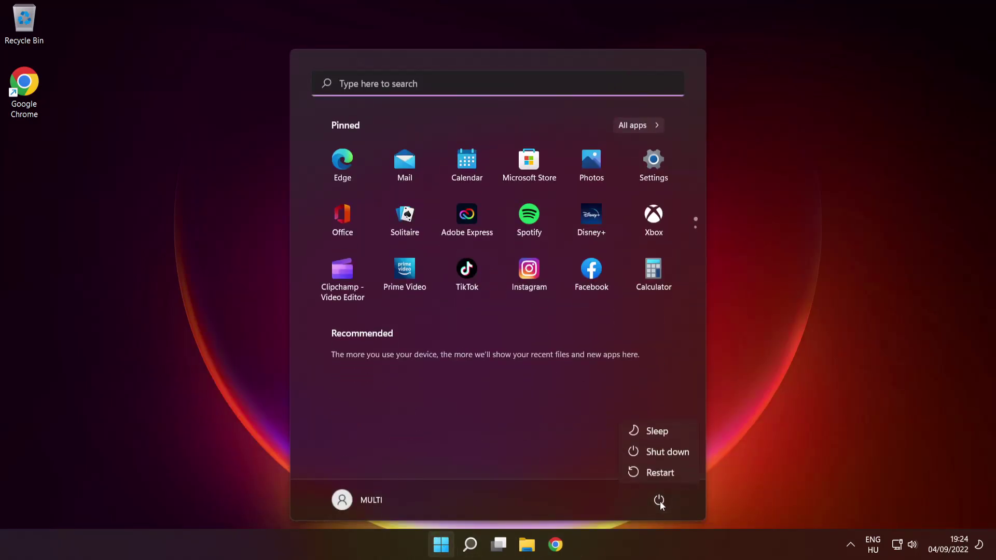